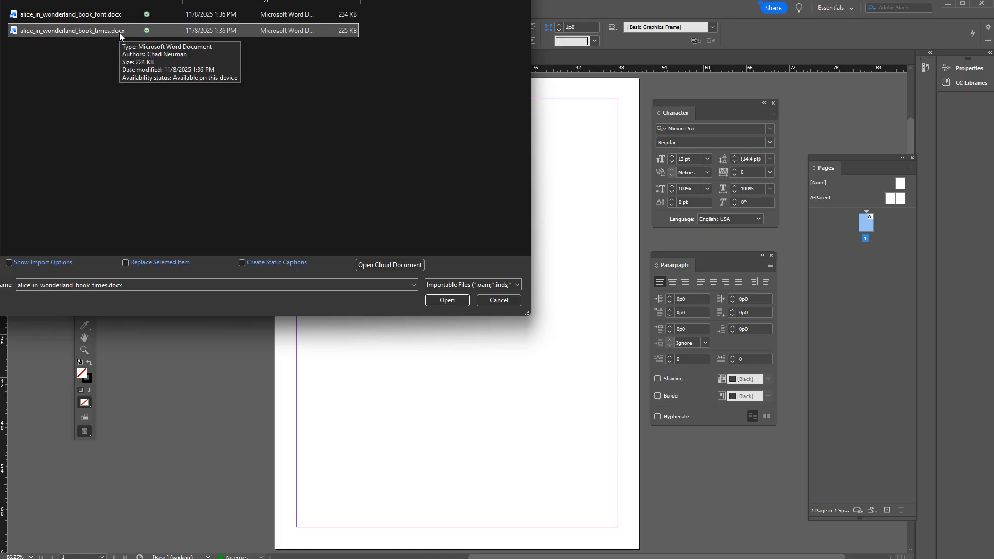
Place alice_in_wonderland_book_times.docx within page 1's margins and thread its overset text into a new page 2
click(452, 299)
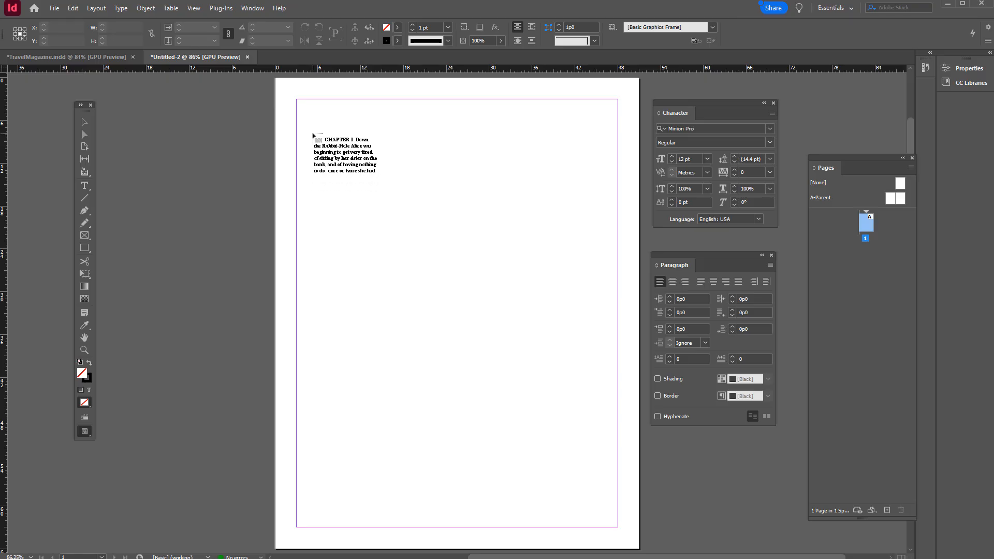
click(297, 100)
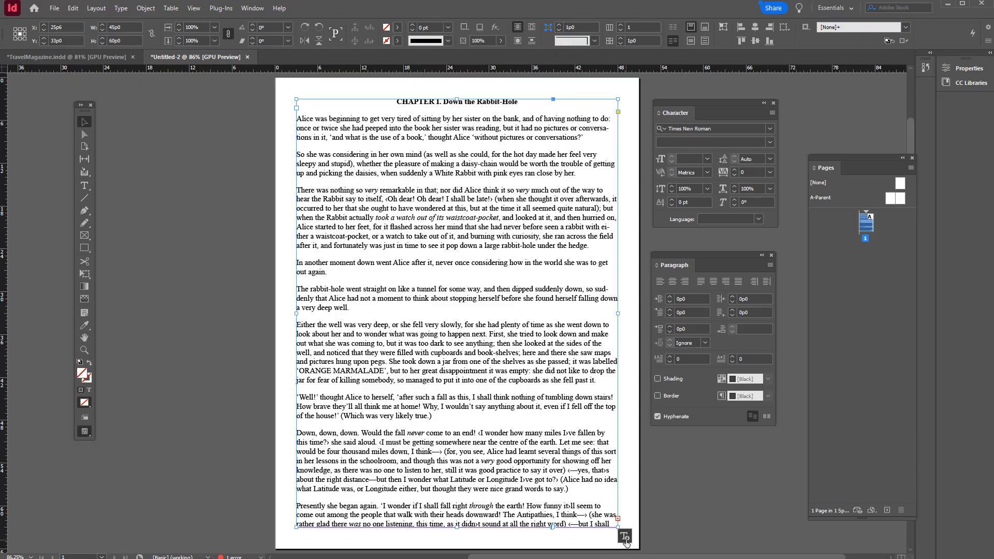
click(618, 518)
click(617, 519)
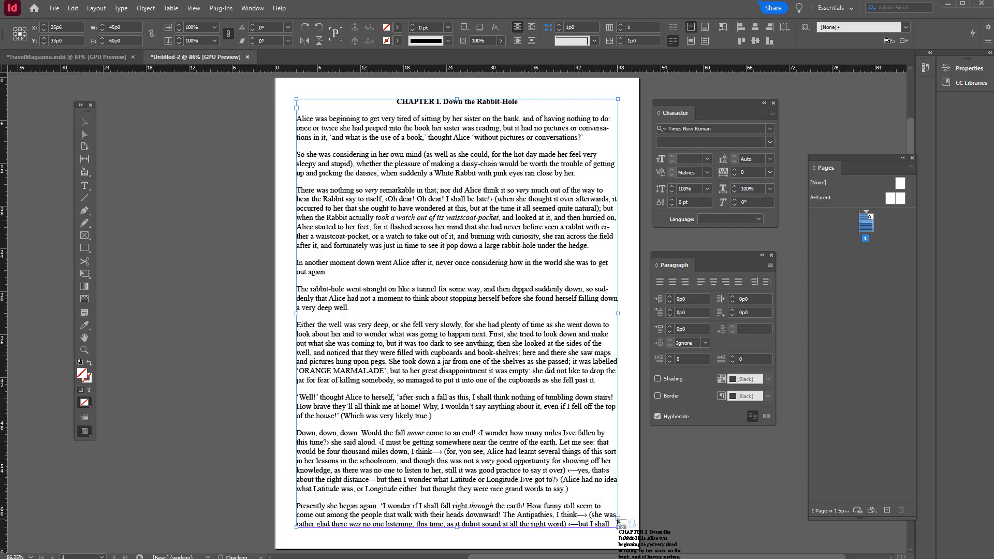
click(887, 510)
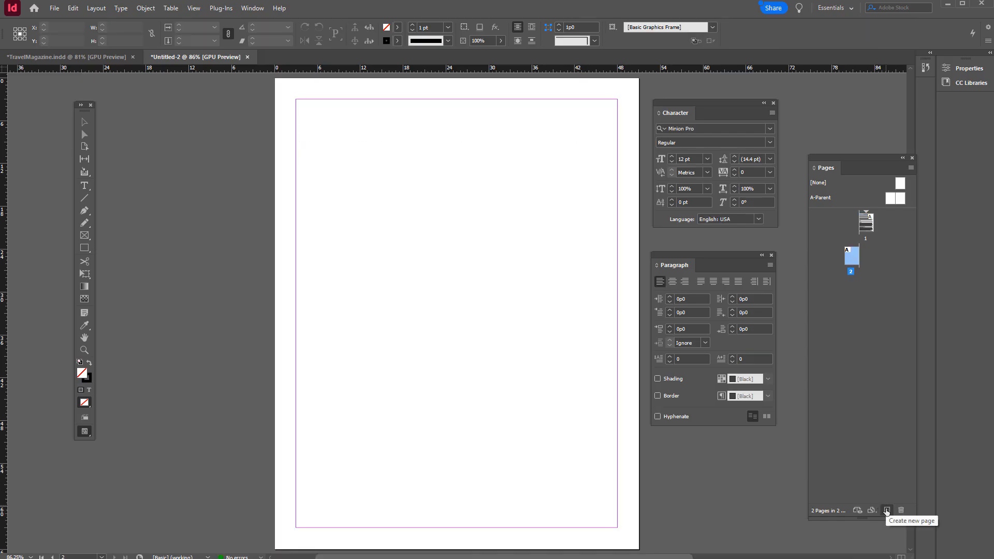
click(299, 101)
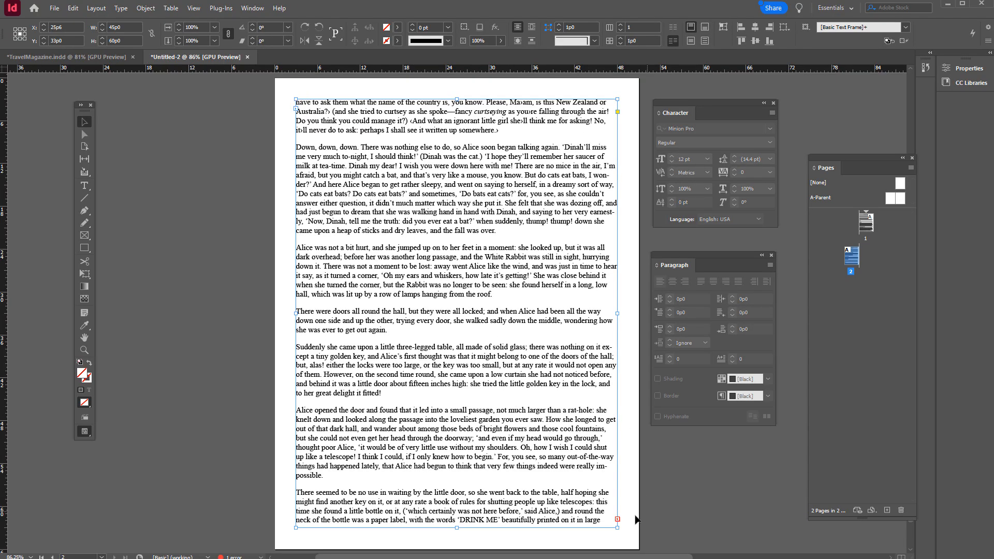
Add page 3 and autoflow the remaining overset text from page 2 through it onto as many new pages as needed
click(618, 519)
click(886, 511)
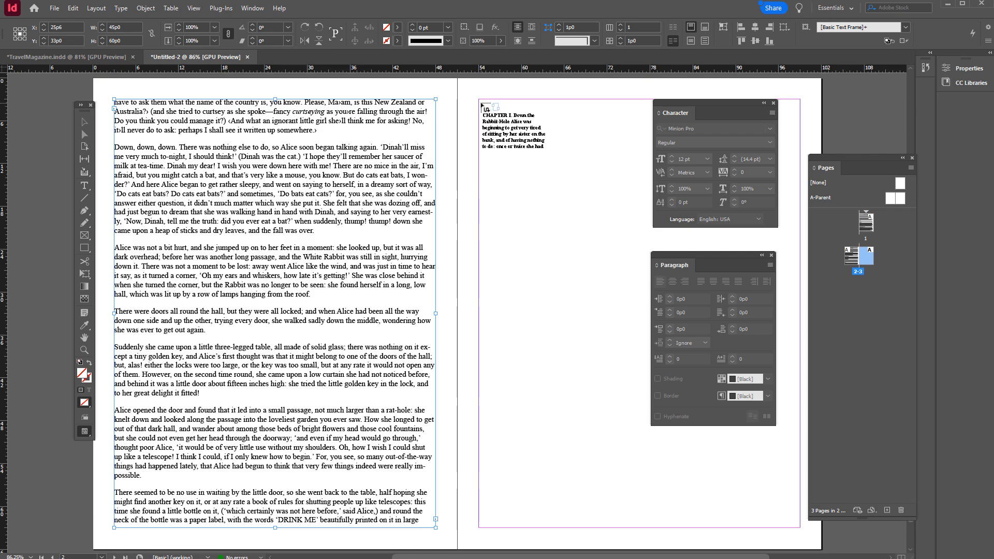
click(480, 103)
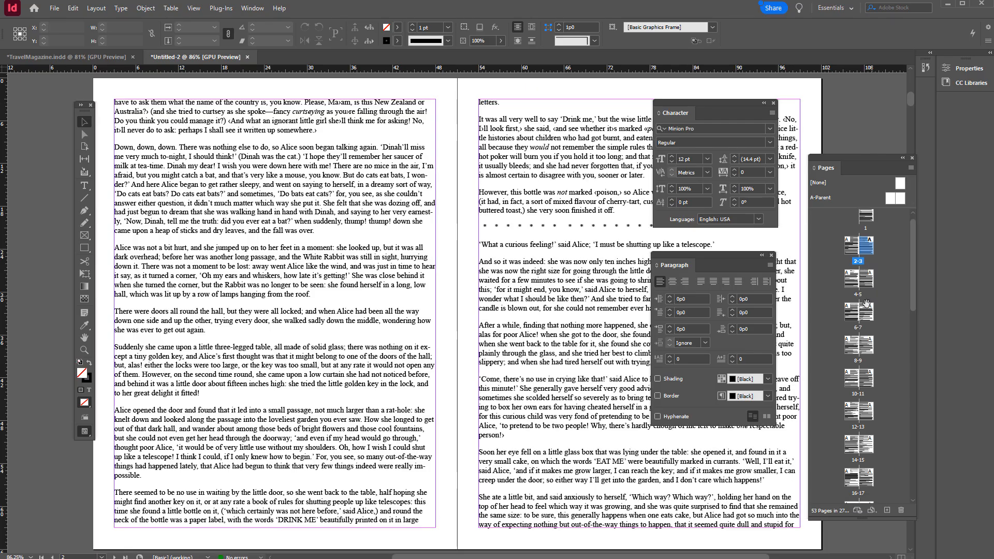
Check the flowed story through to its ending on the last page, and return to page 1
scroll(866, 304, down, 10)
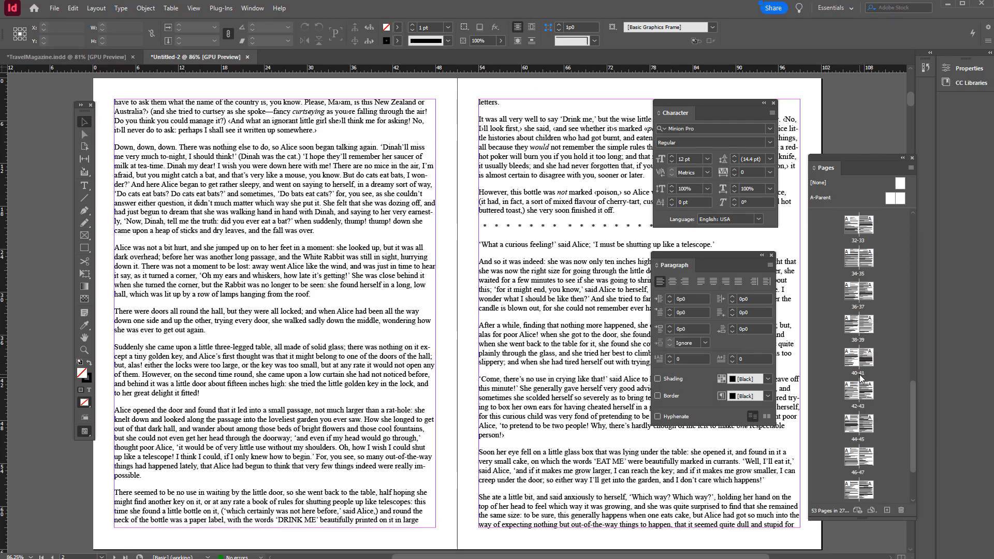
scroll(861, 379, down, 3)
double_click(866, 484)
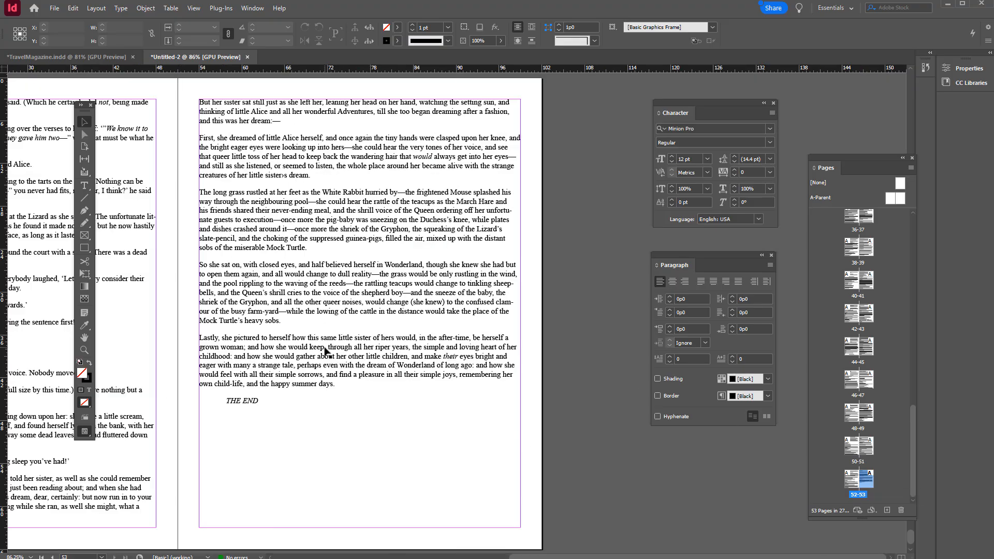
drag(913, 476, 921, 258)
double_click(871, 221)
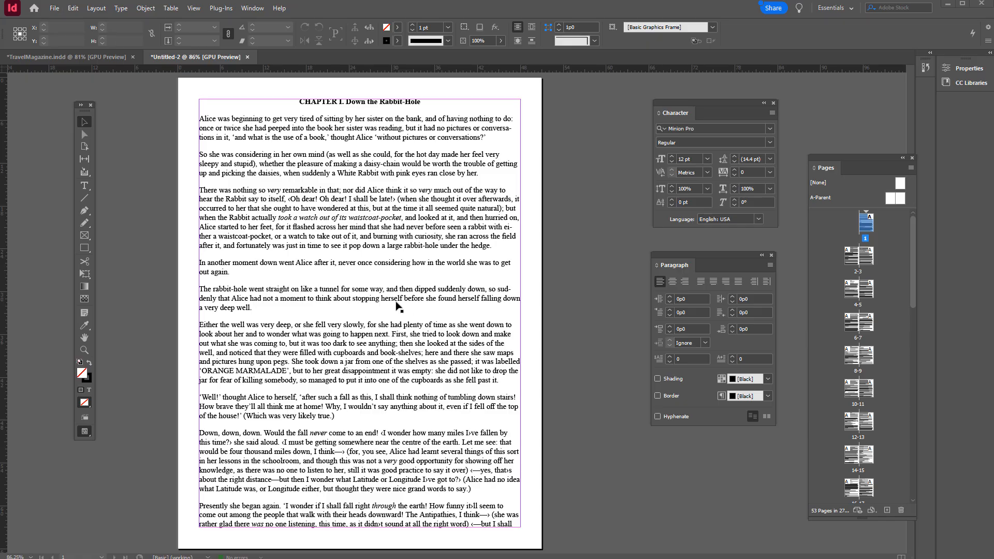
Create a new 51p0 by 66p0 facing-pages document with 4 columns and a 1p0 column gutter
click(55, 9)
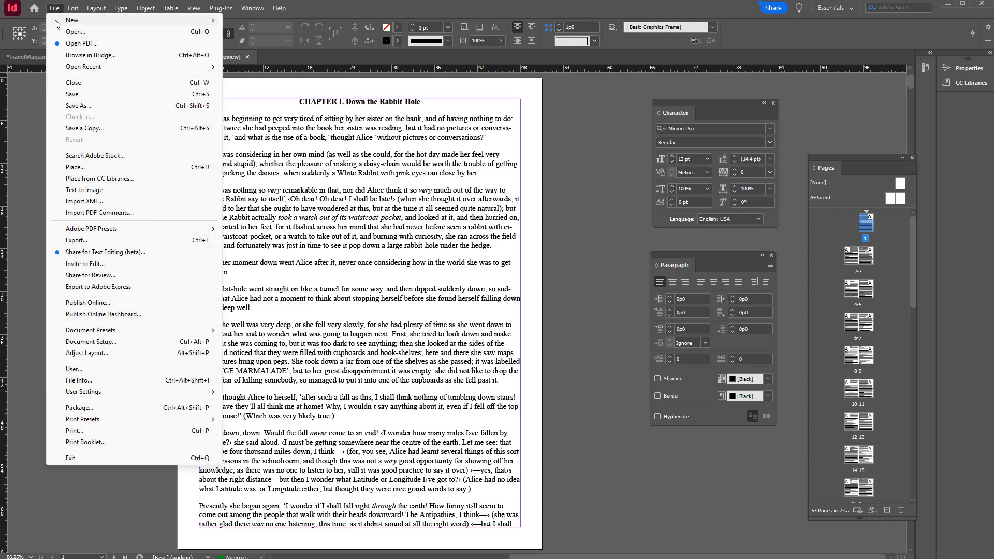
mouse_move(72, 18)
click(254, 19)
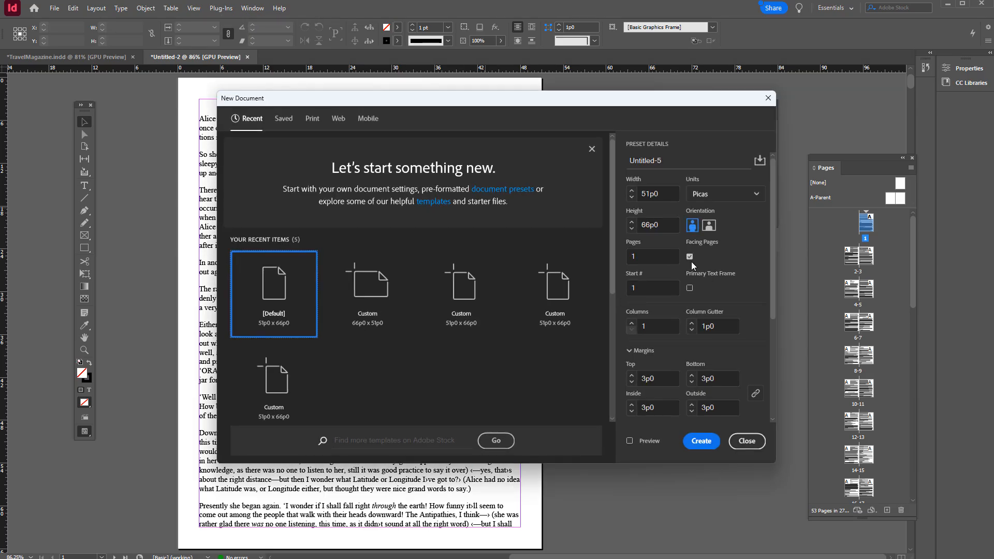
click(631, 323)
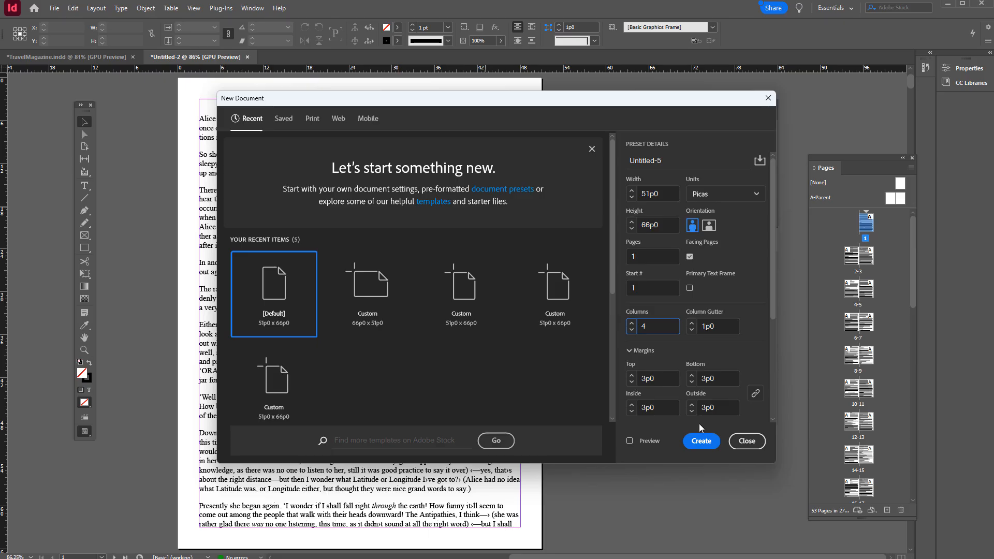
click(708, 441)
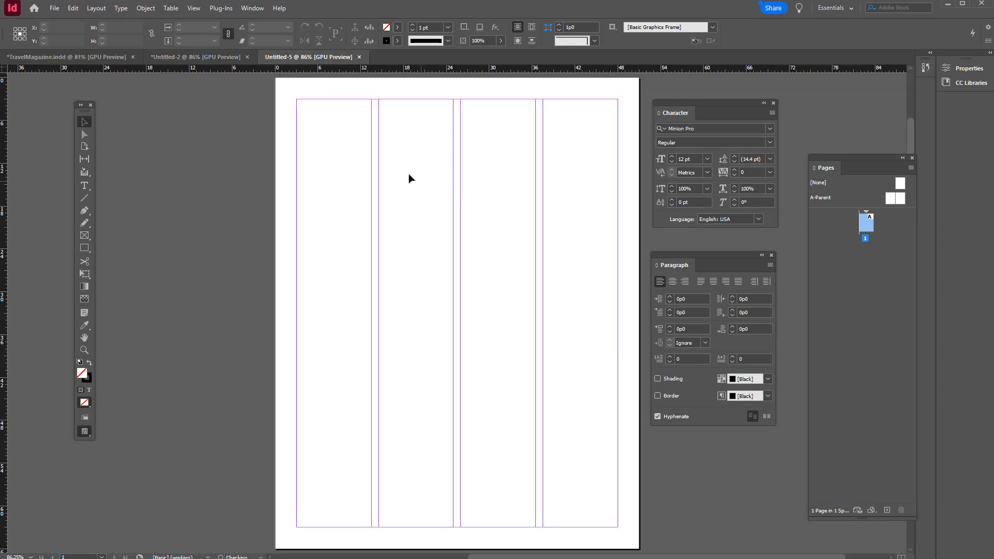
Place alice_in_wonderland_book_times.docx from the first column of page 1 and autoflow it through all columns and added pages
click(55, 8)
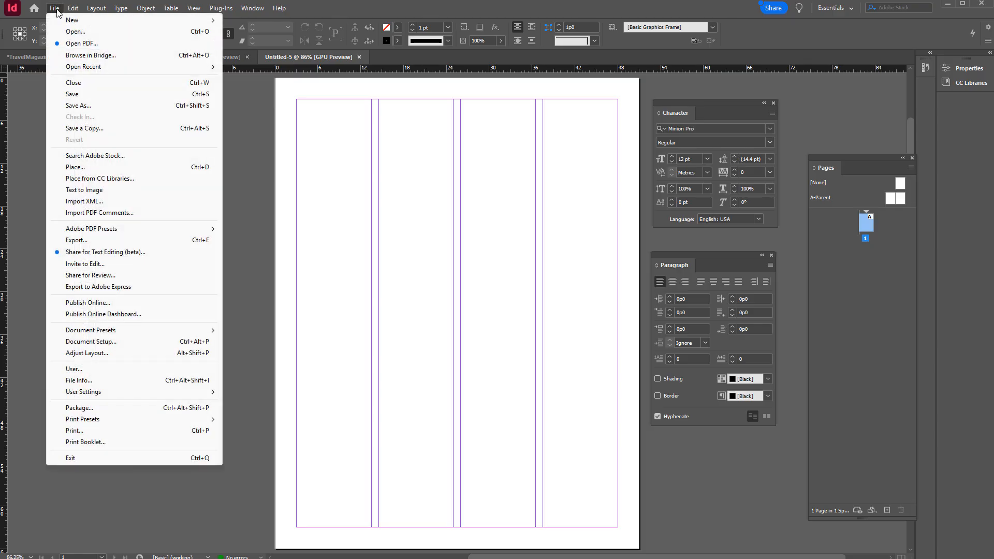
click(98, 167)
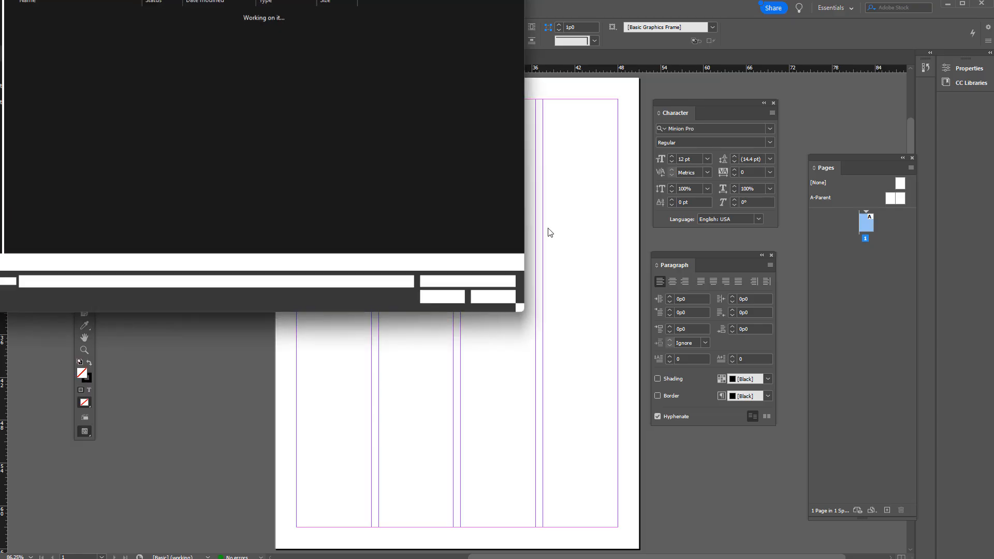
click(87, 29)
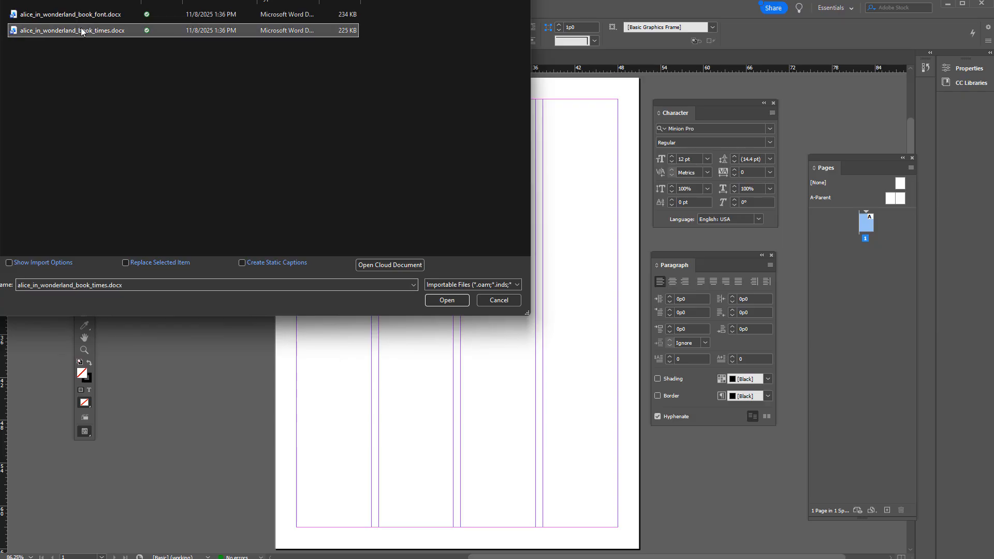
click(452, 301)
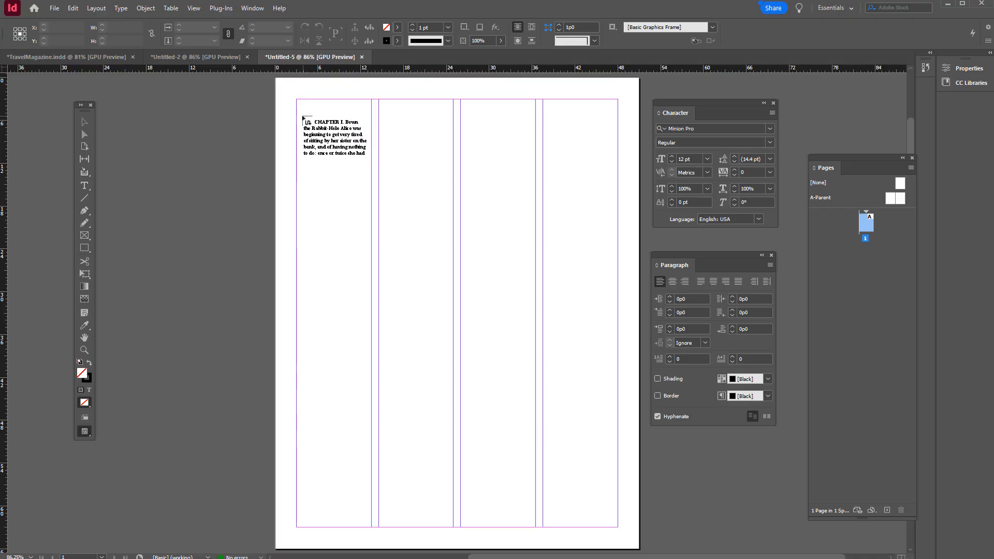
drag(298, 102, 297, 102)
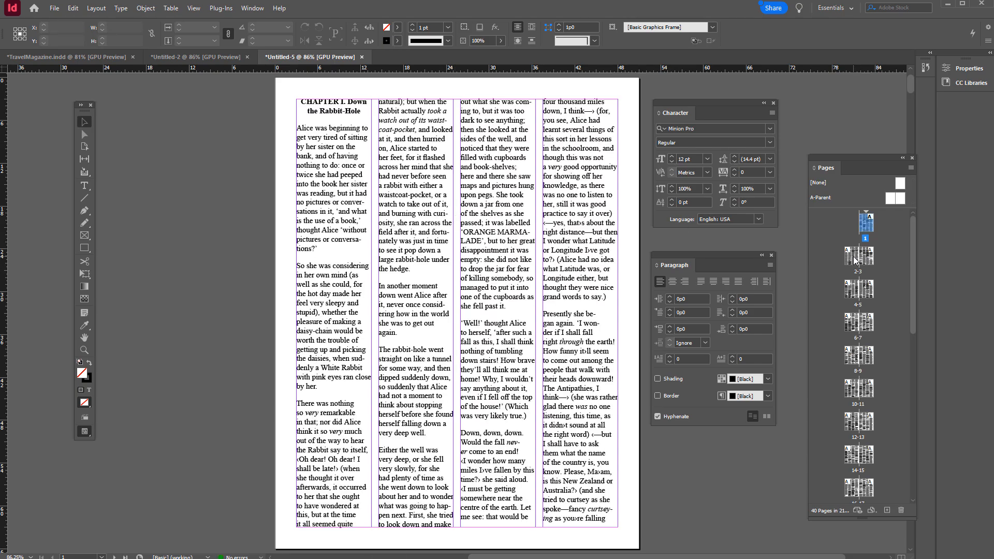
Inspect how the text fills the four columns on the following spreads and on the last page
double_click(854, 258)
double_click(849, 293)
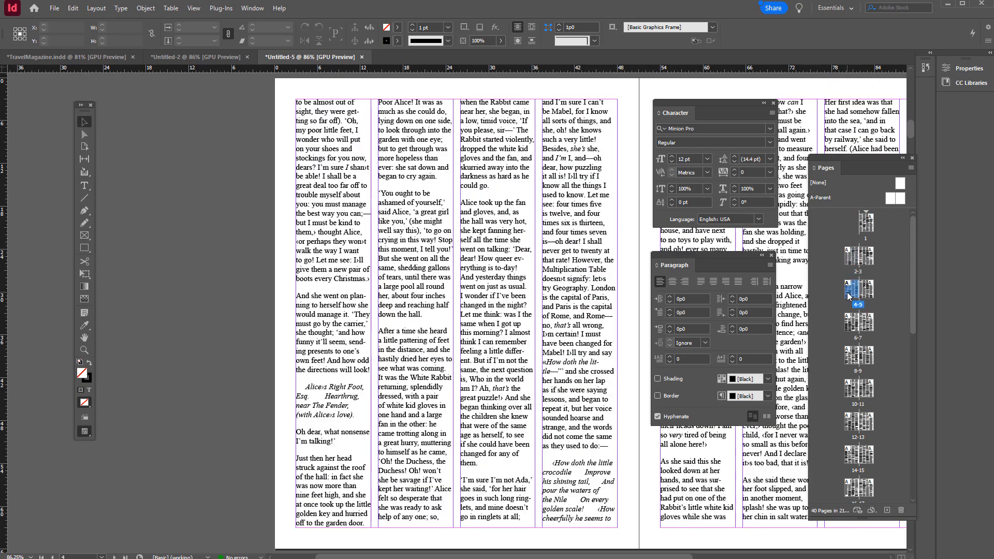
scroll(863, 444, down, 15)
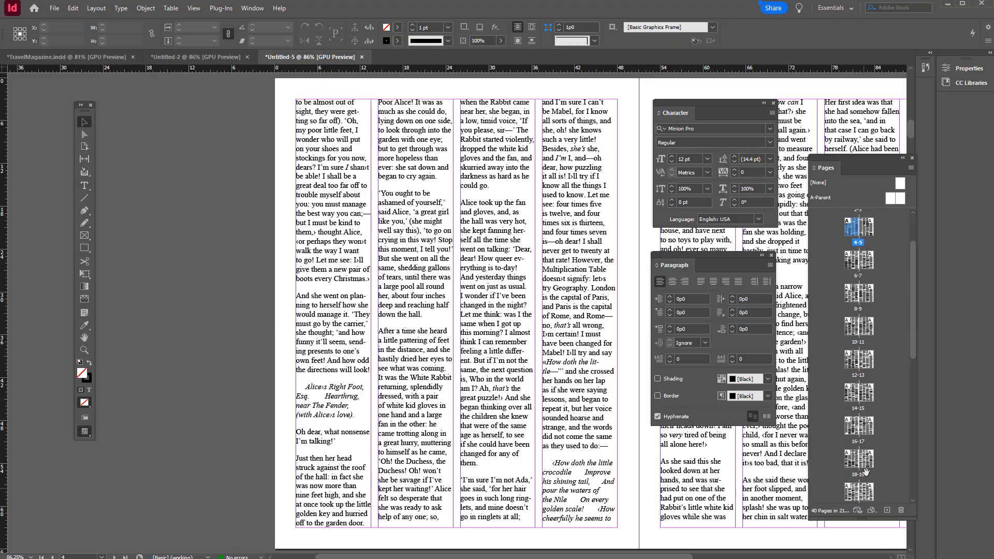
scroll(868, 468, down, 3)
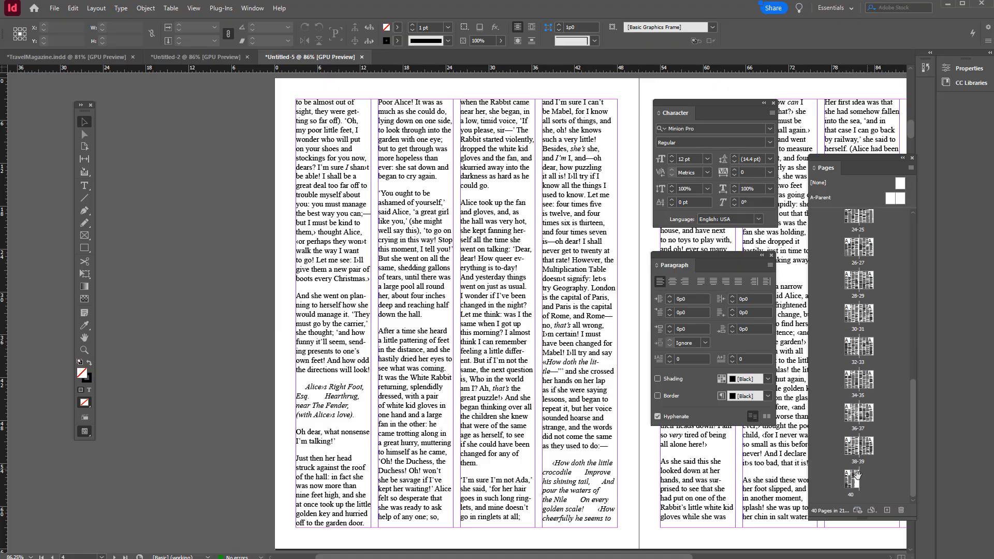
double_click(850, 479)
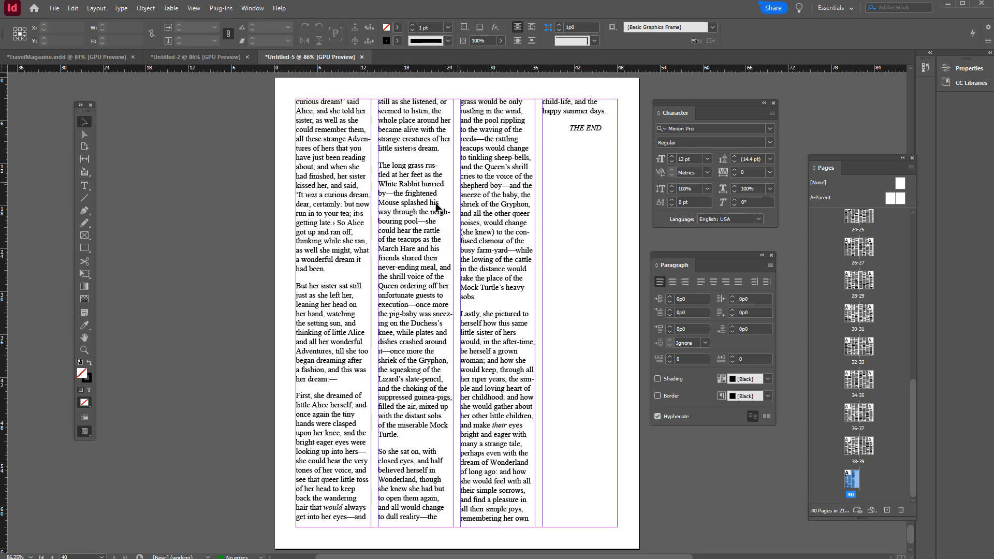
Try narrowing the first-column text frame on the last page to about 6p8 wide, and widen it back to the column edge
click(346, 144)
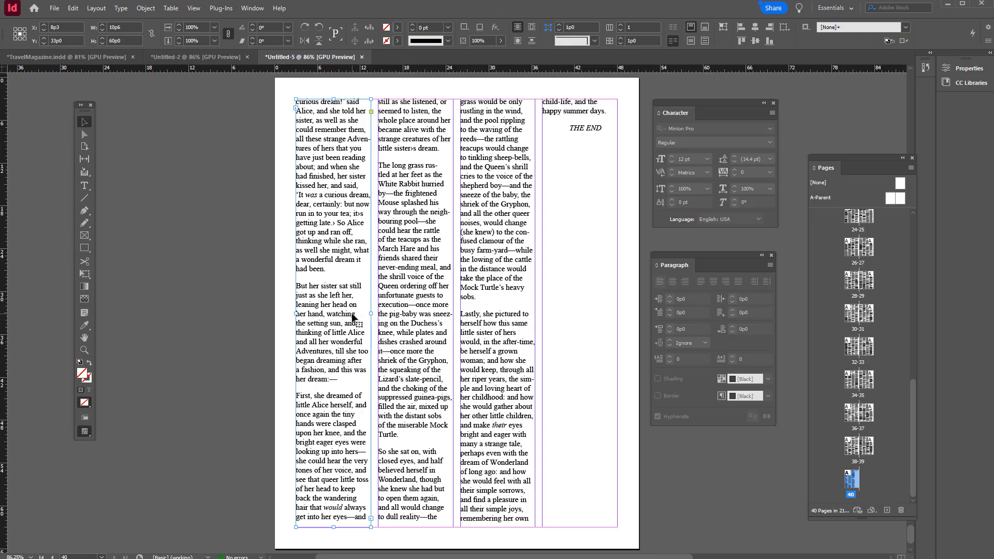
drag(371, 314, 344, 315)
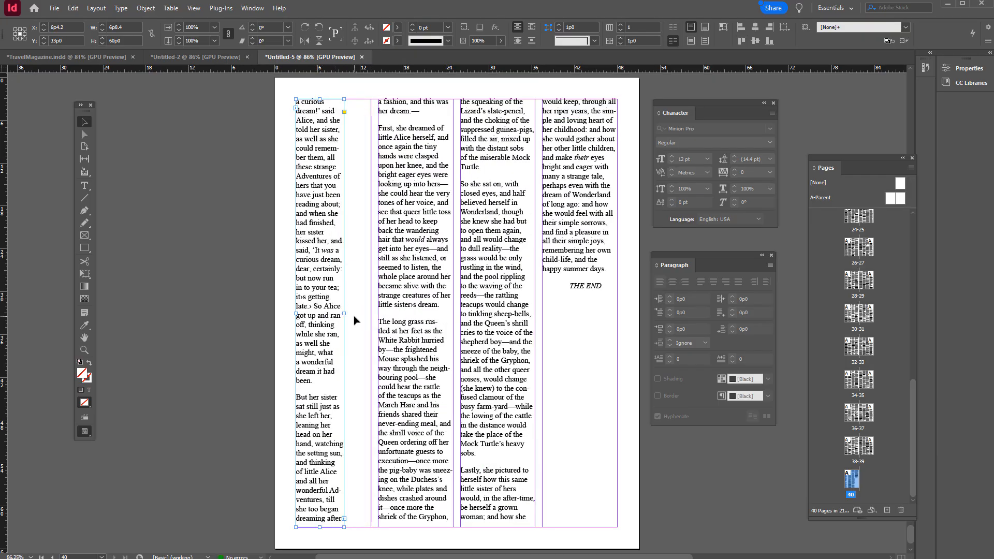
drag(344, 311, 371, 314)
Return to page 1 and move the Pages, Character and Paragraph panels clear of the page
scroll(485, 238, up, 5)
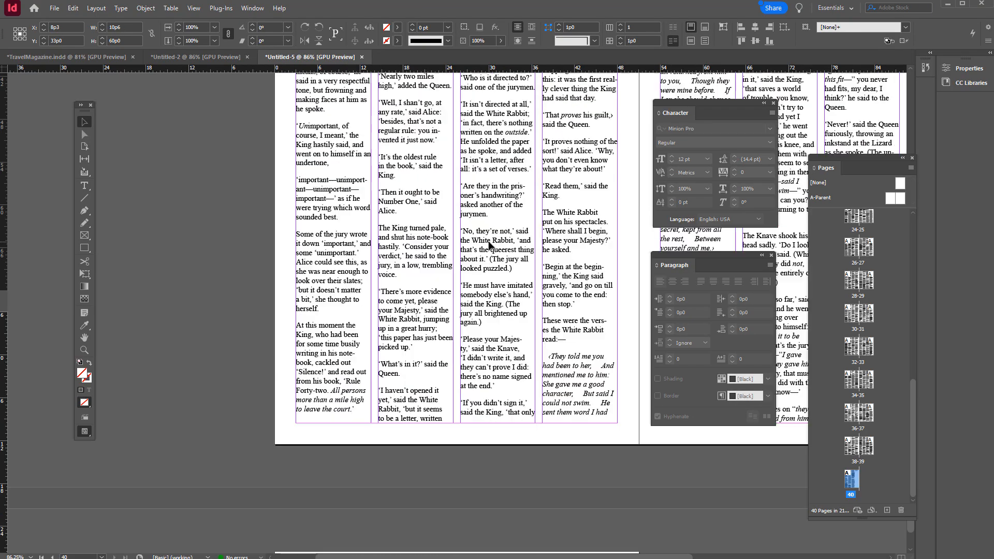
scroll(490, 243, down, 6)
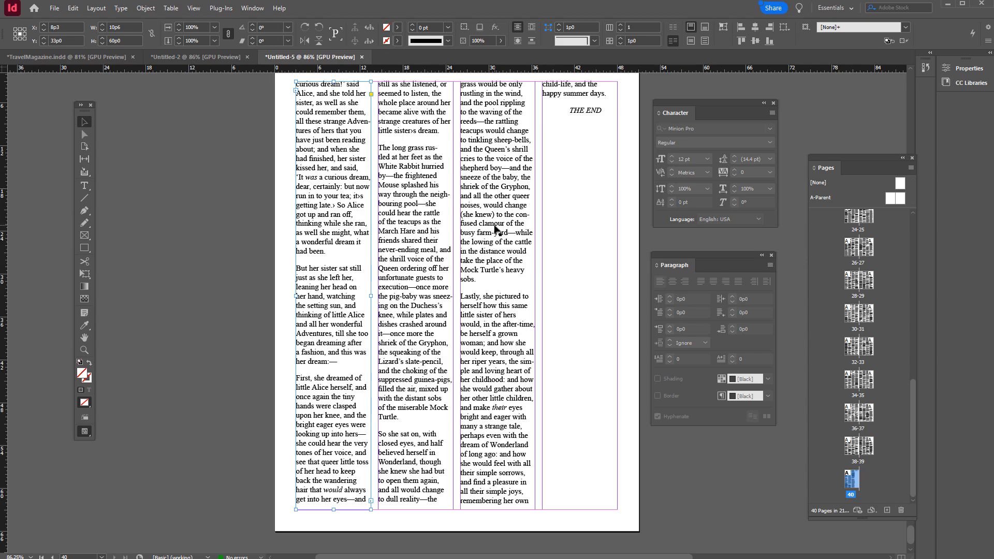
scroll(496, 229, up, 10)
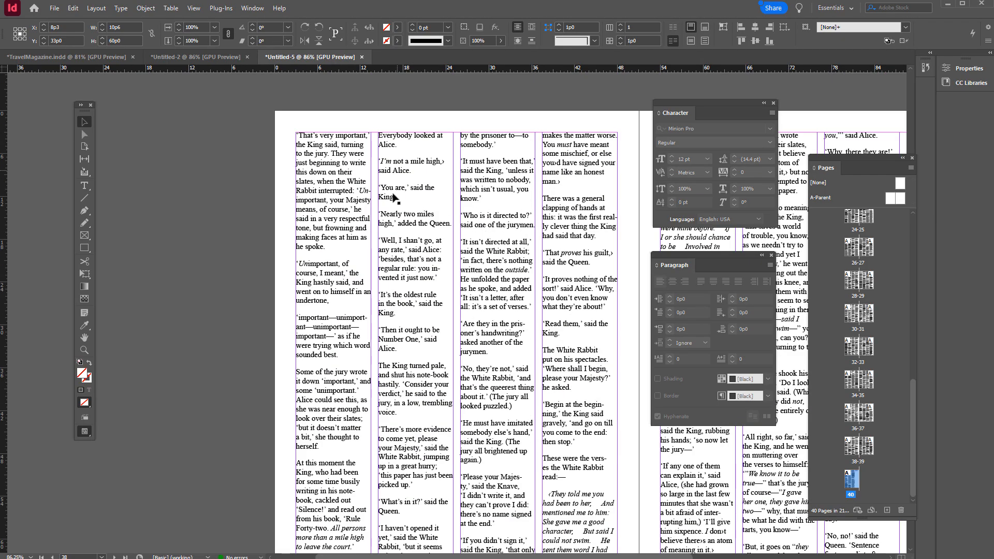
scroll(505, 340, up, 10)
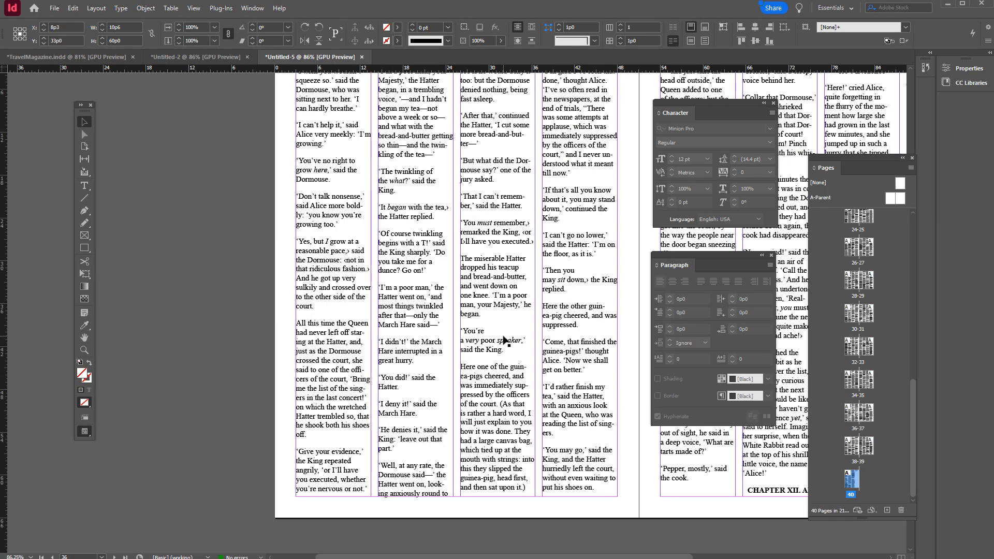
scroll(505, 340, up, 10)
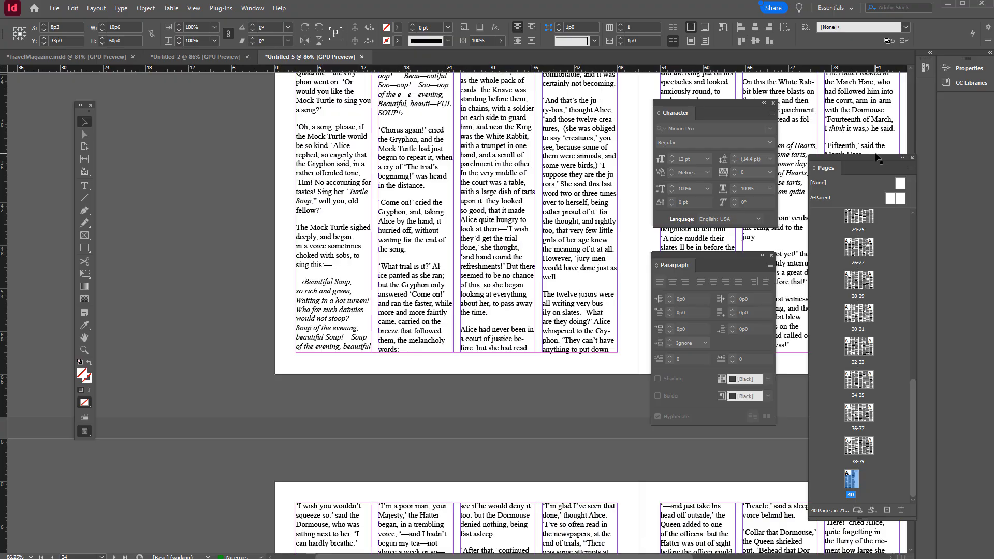
drag(869, 156, 837, 166)
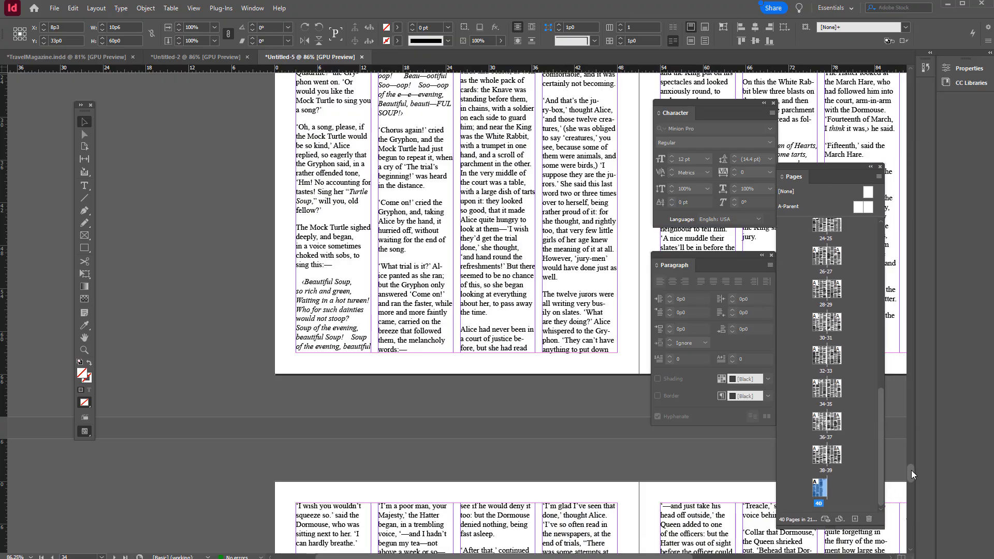
drag(912, 470, 917, 82)
drag(689, 107, 849, 101)
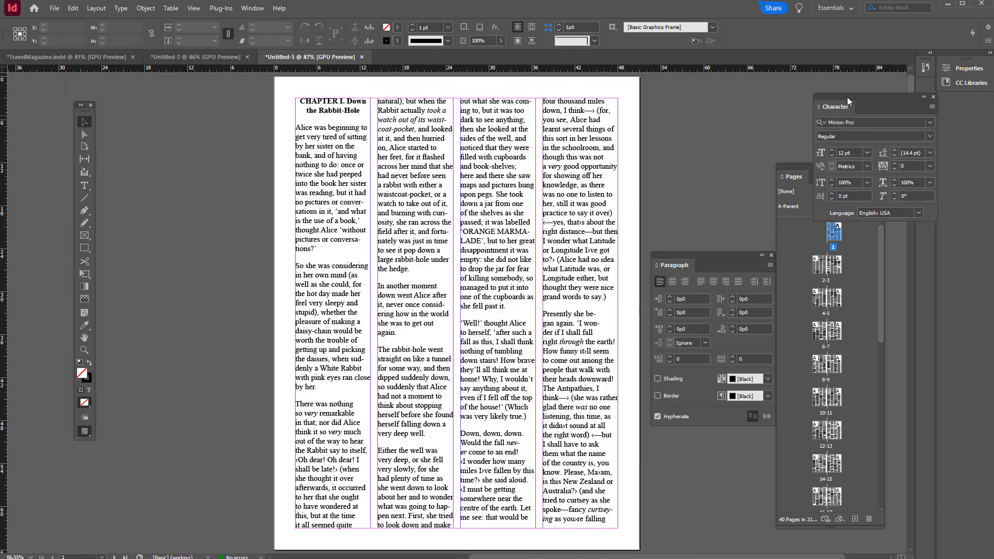
drag(719, 258, 862, 341)
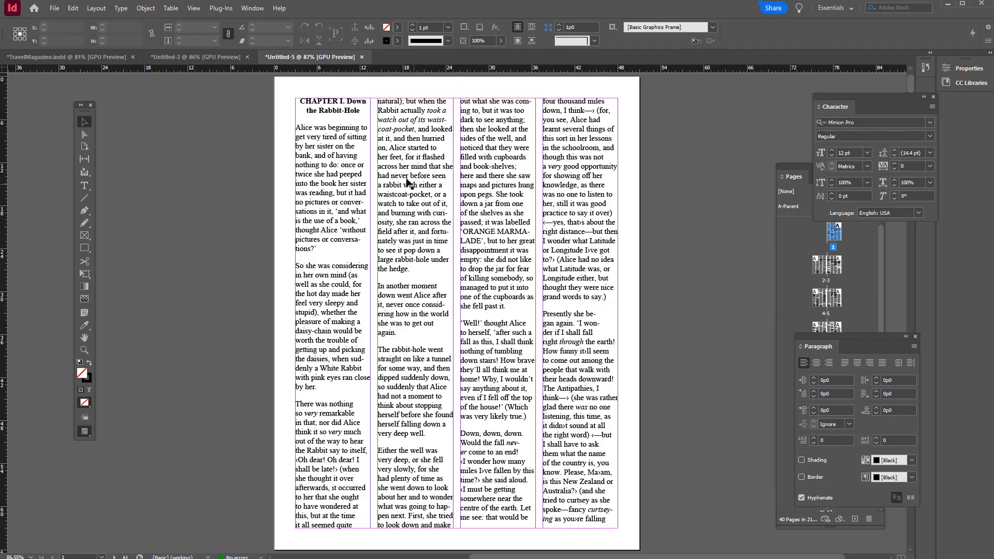
Create a new 51p0 by 66p0 facing-pages document with one column and 3p0 margins
click(55, 8)
mouse_move(64, 21)
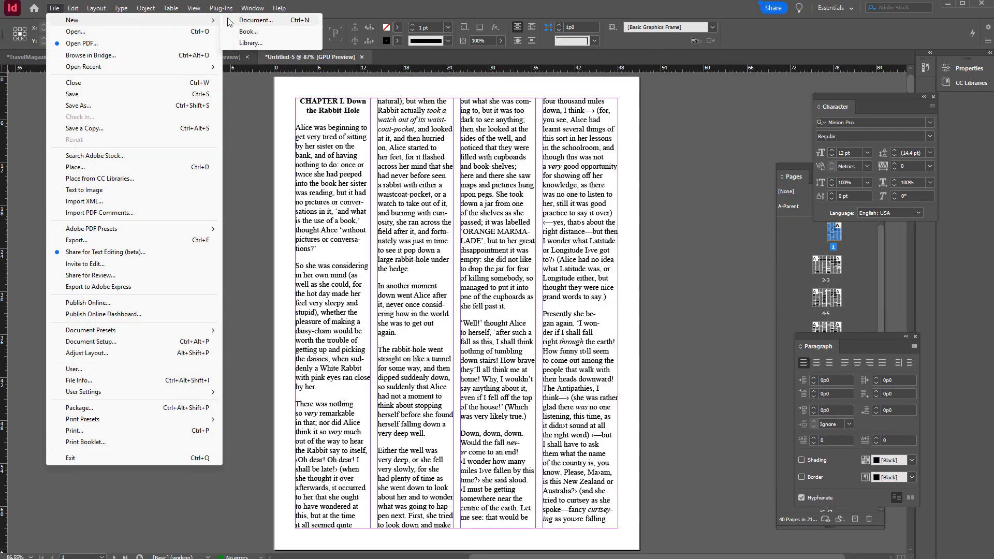
click(243, 20)
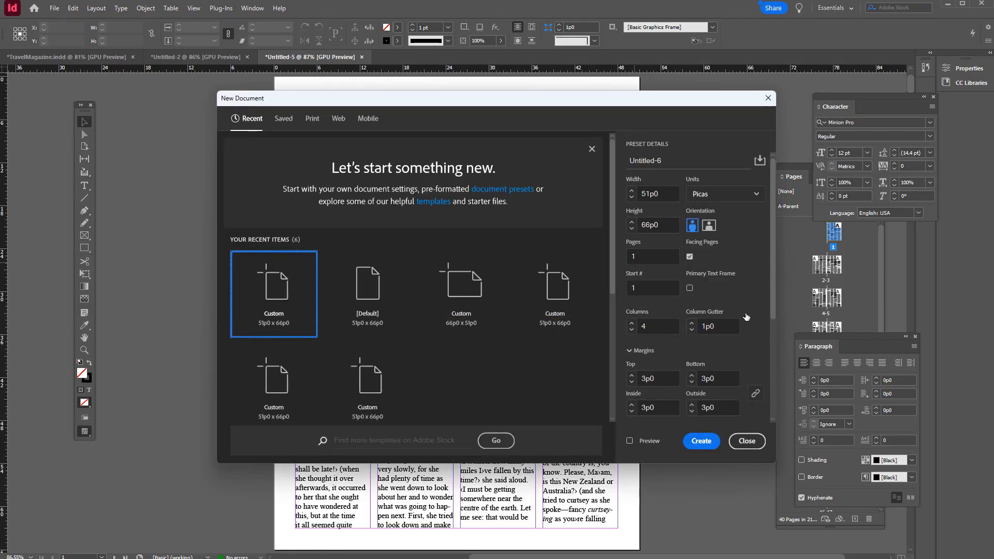
click(632, 383)
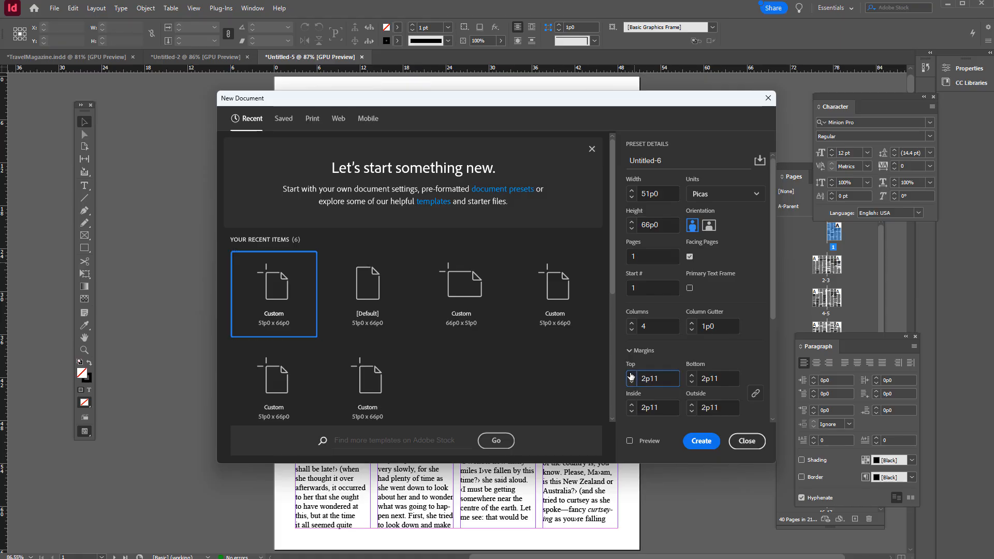
click(631, 376)
click(632, 330)
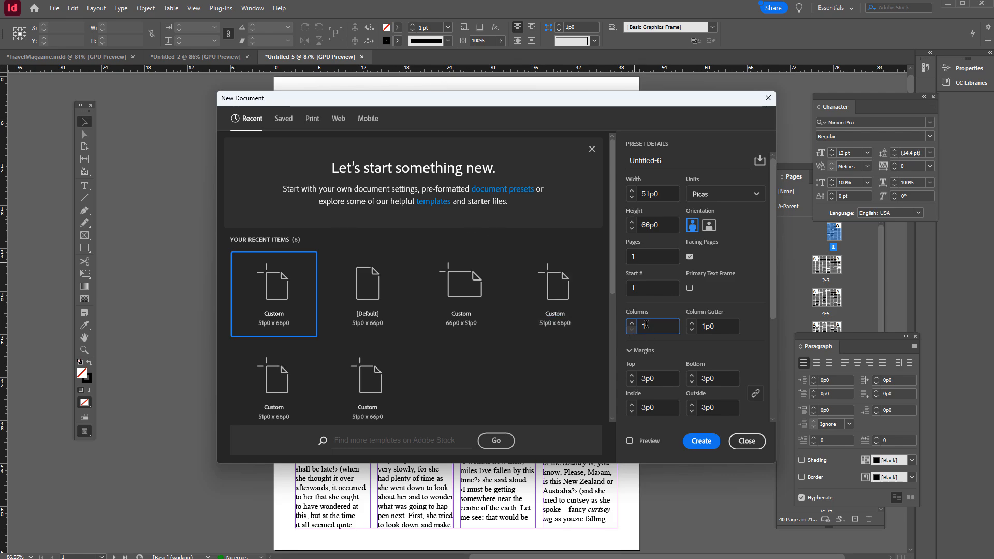
click(693, 439)
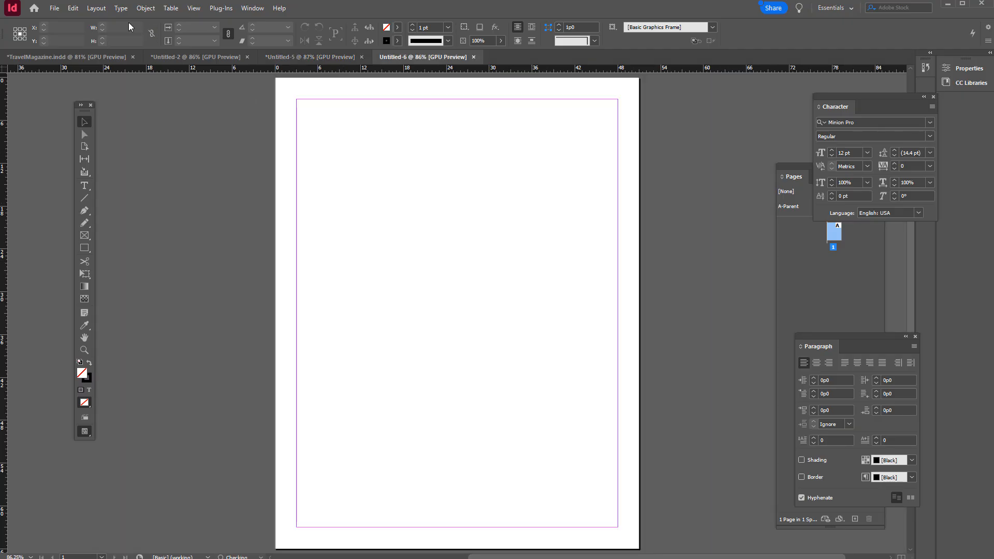
Divide page 1 into two columns with a 1p0 gutter, previewing four columns first
click(97, 8)
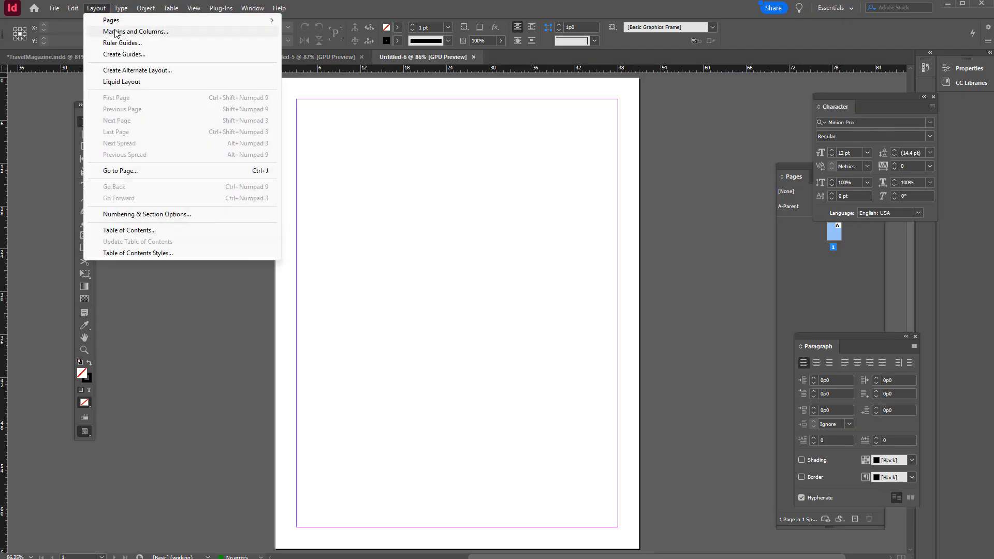
click(116, 32)
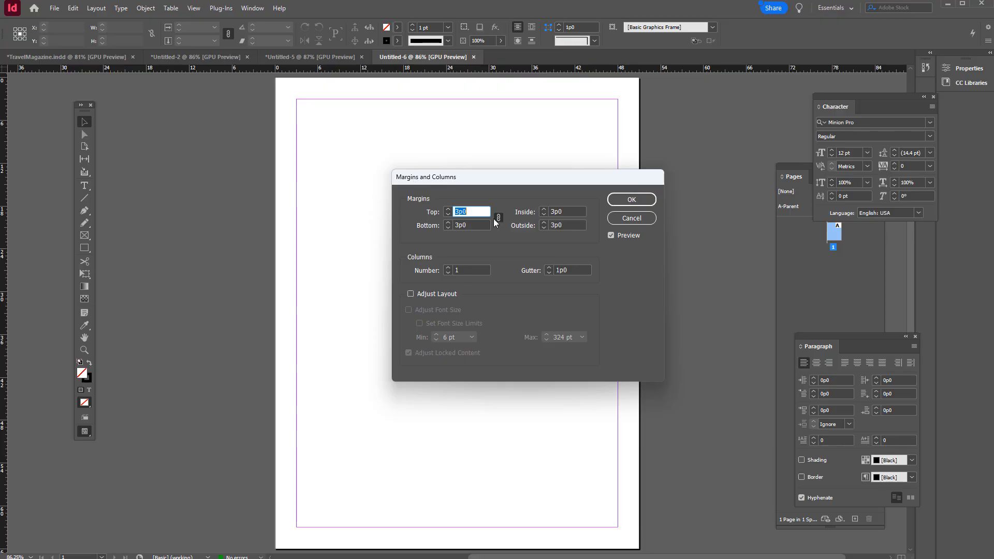
click(449, 269)
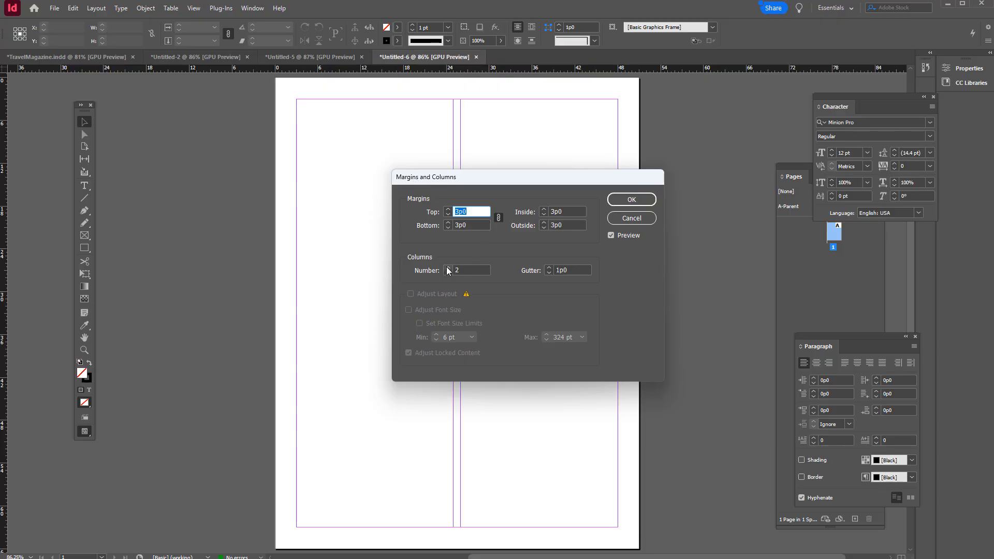
click(448, 268)
click(448, 268)
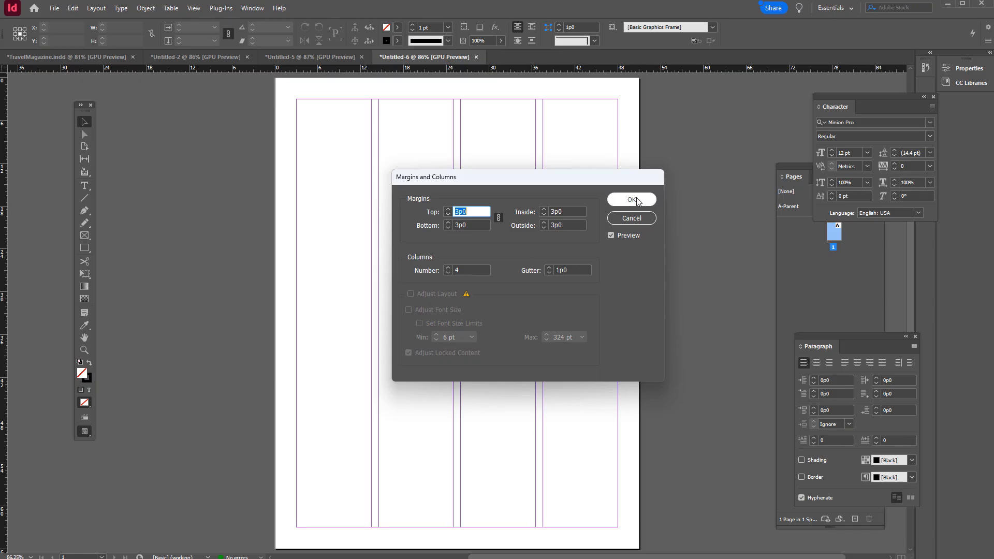
click(448, 274)
click(448, 274)
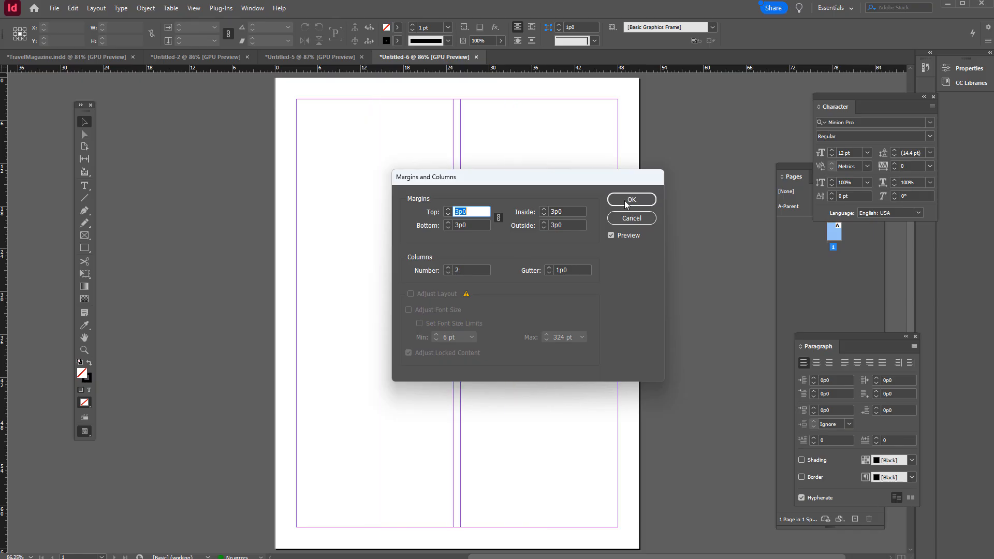
click(633, 201)
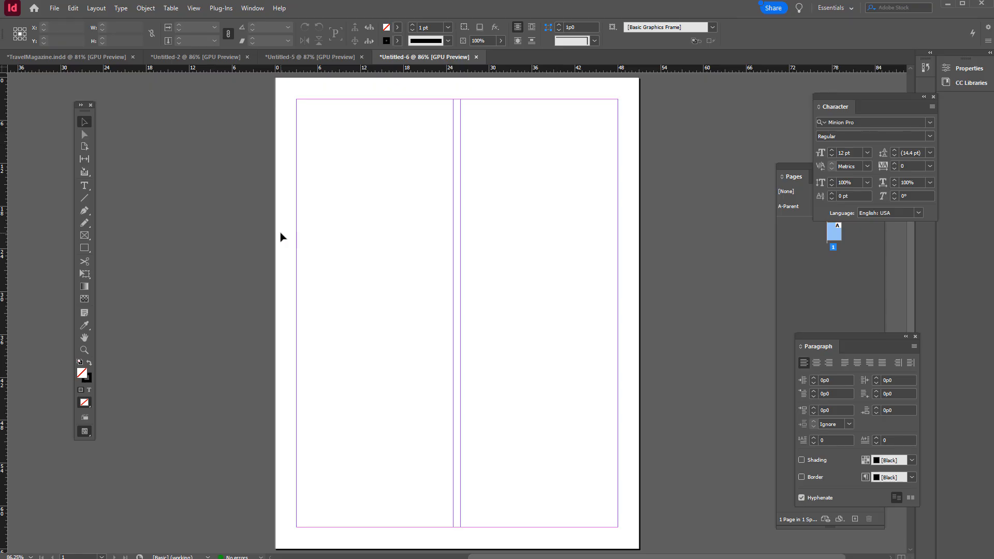
Place alice_in_wonderland_book_times.docx from the first column of page 1 and autoflow it through automatically added pages
click(56, 9)
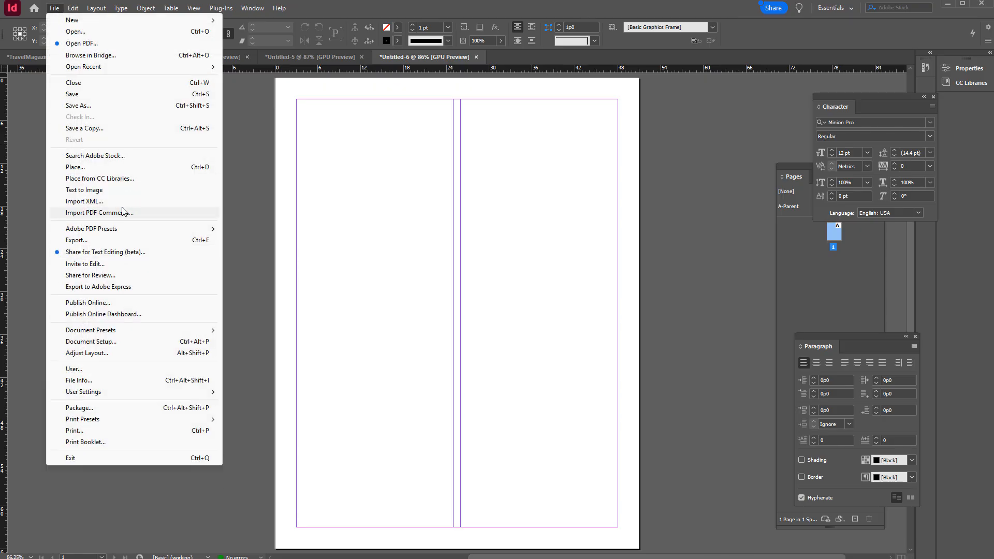
click(133, 168)
click(103, 30)
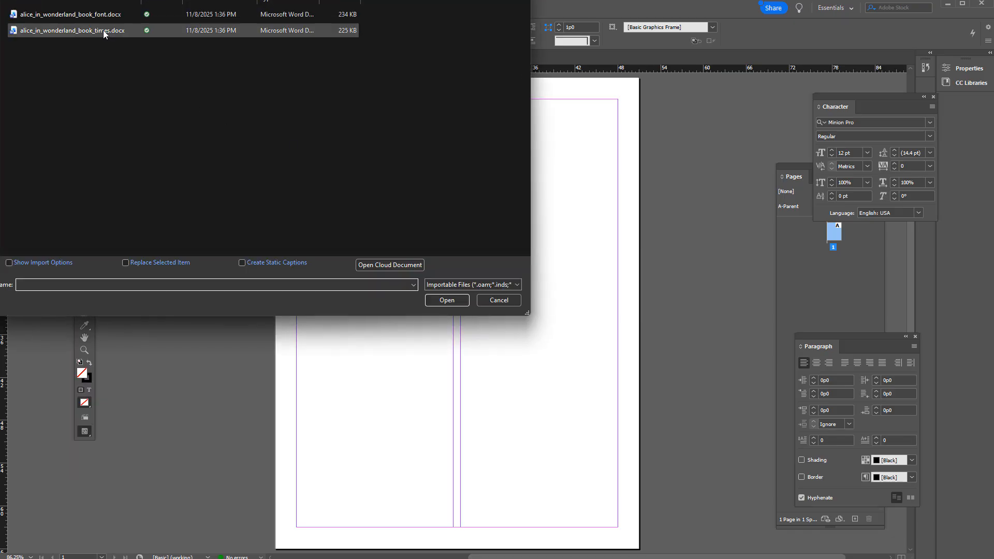
click(455, 302)
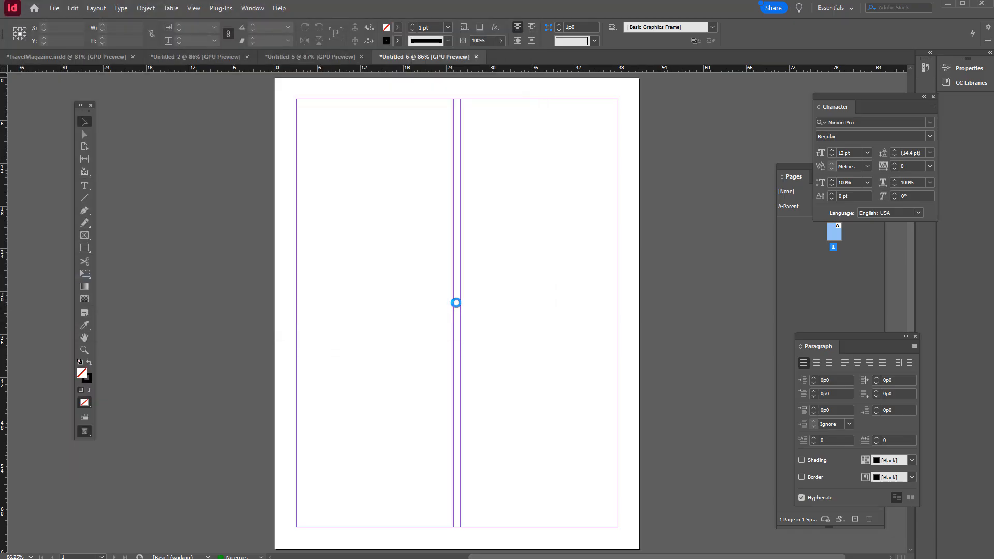
click(303, 102)
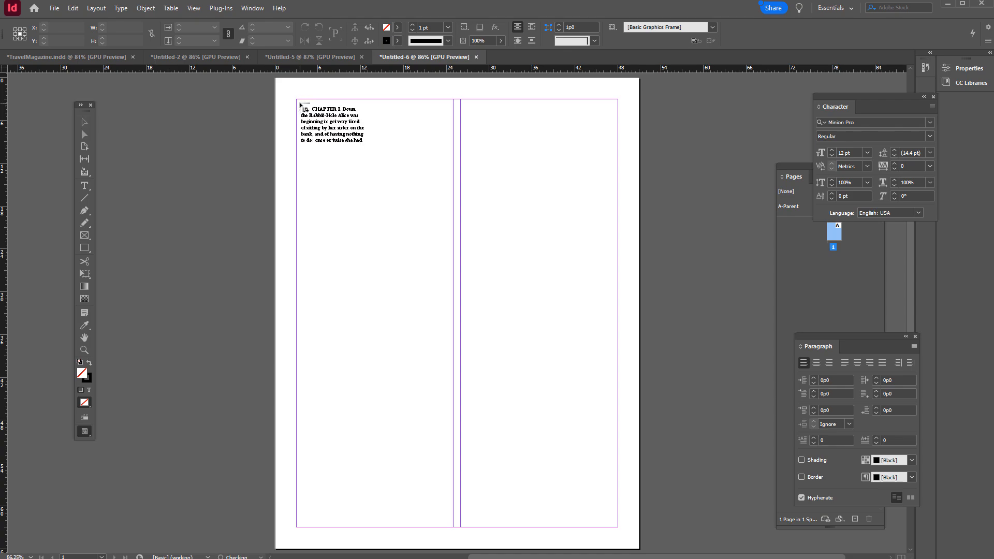
key(ctrl+z)
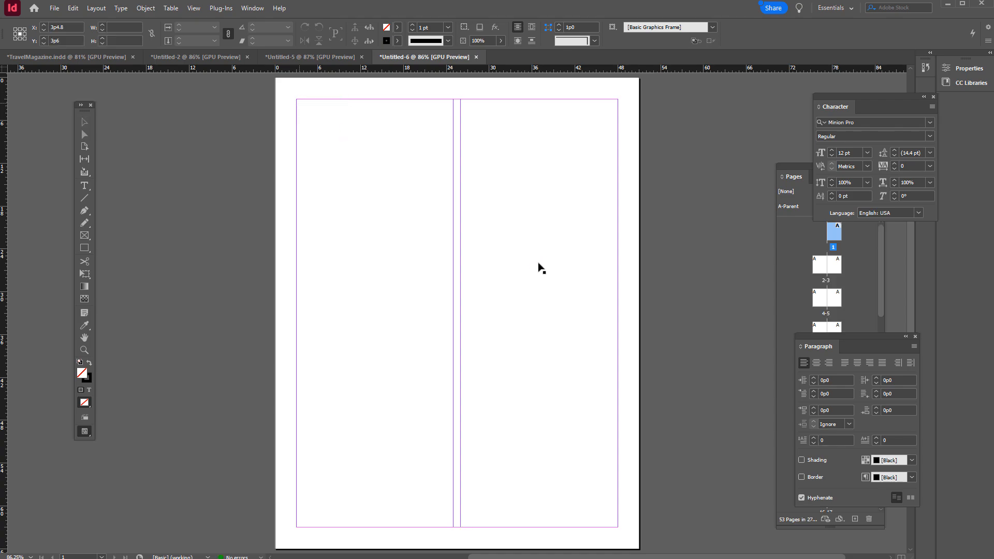
Inspect the column layout of the flowed text on the spreads for pages 2 to 7
double_click(819, 267)
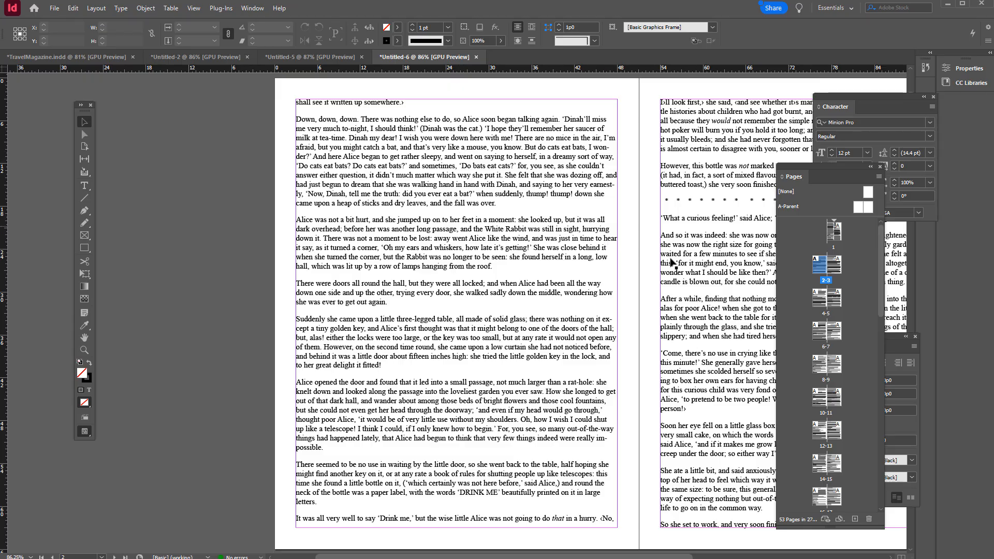
double_click(834, 298)
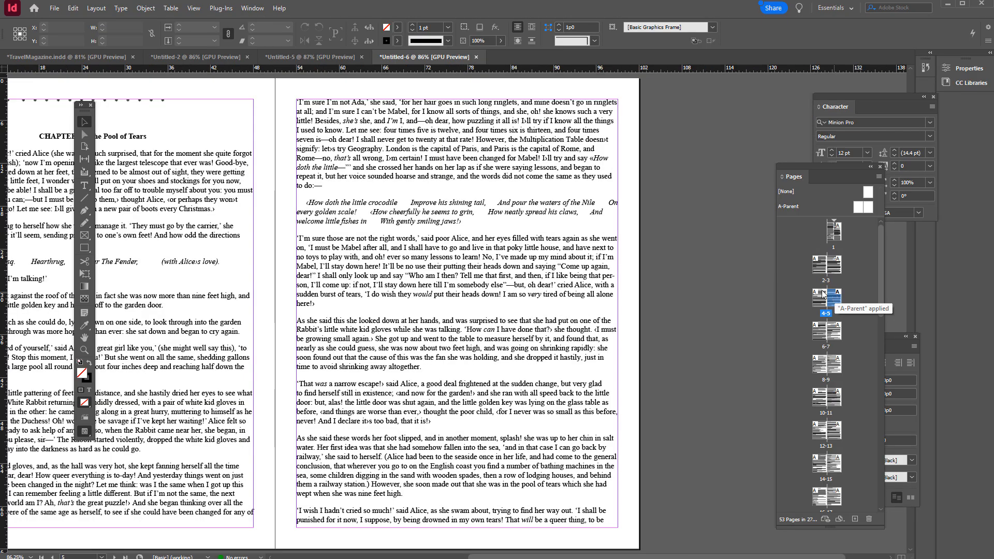
double_click(834, 334)
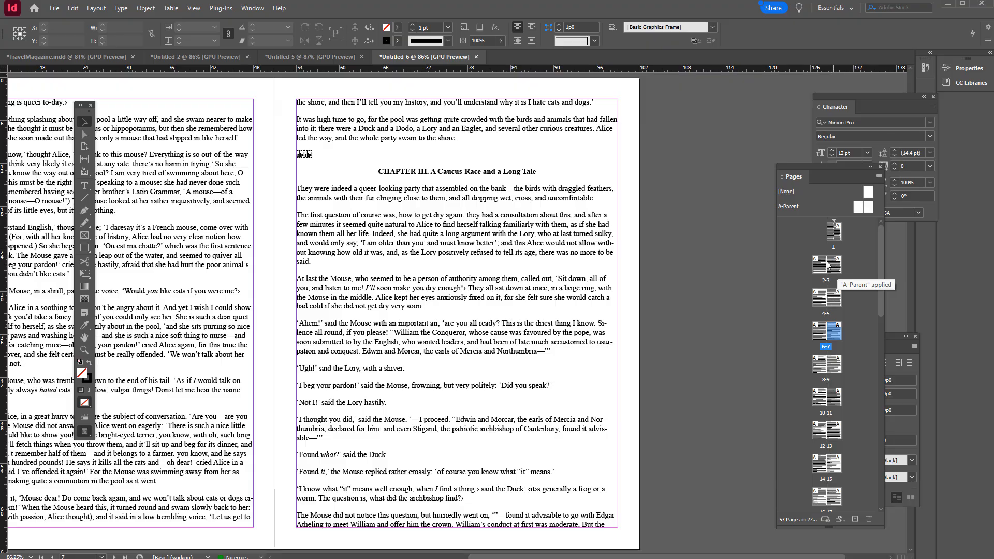
Go to page 2 and give that page two columns with a 1p0 gutter
double_click(825, 265)
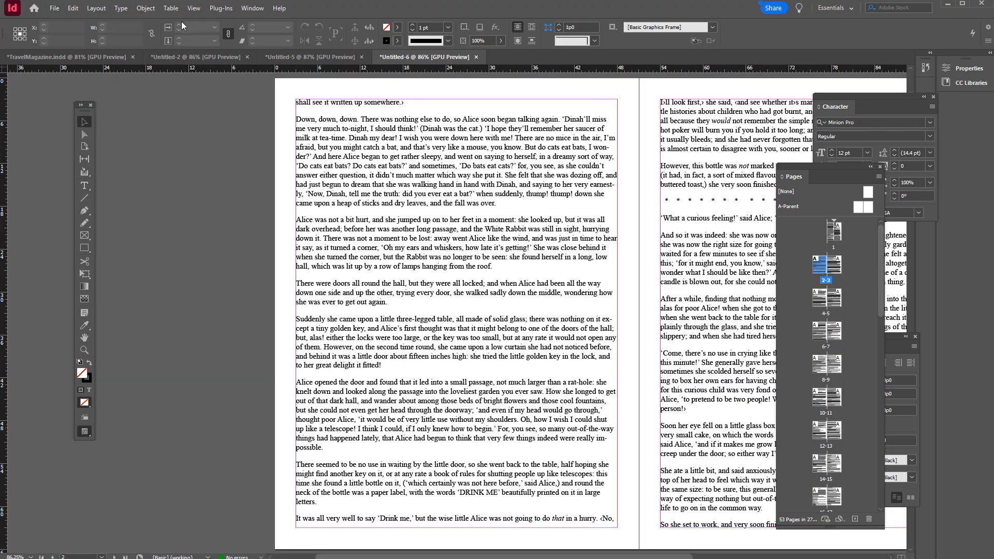
click(96, 9)
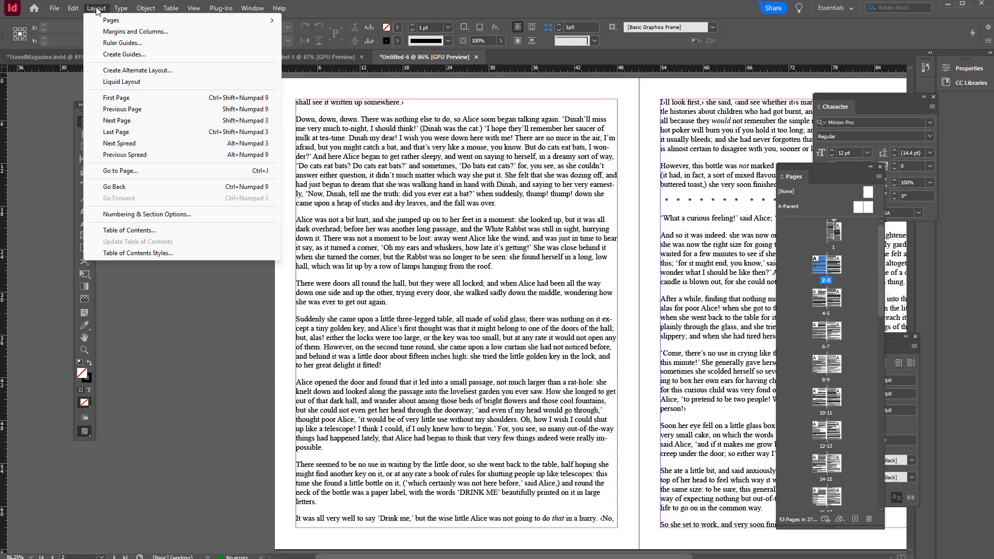
click(117, 33)
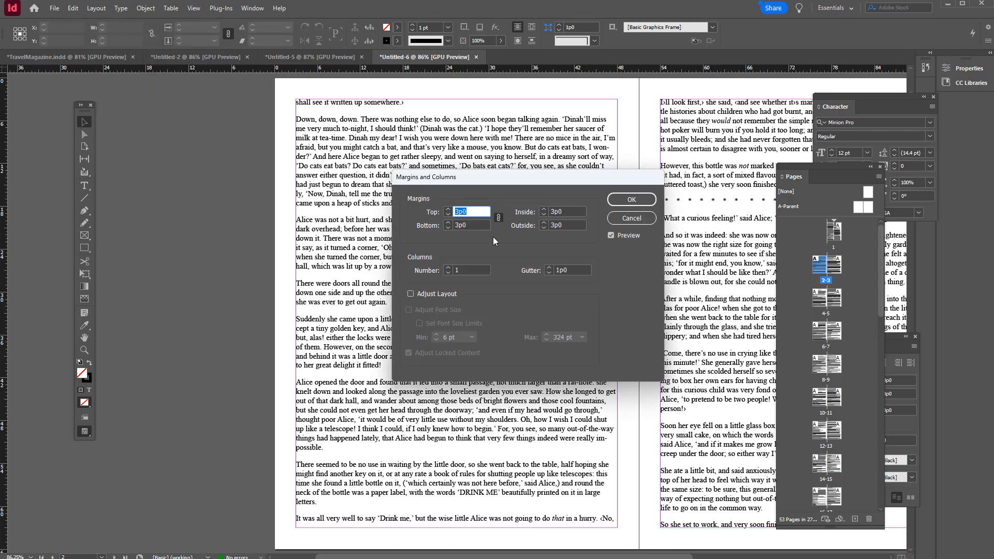
click(448, 268)
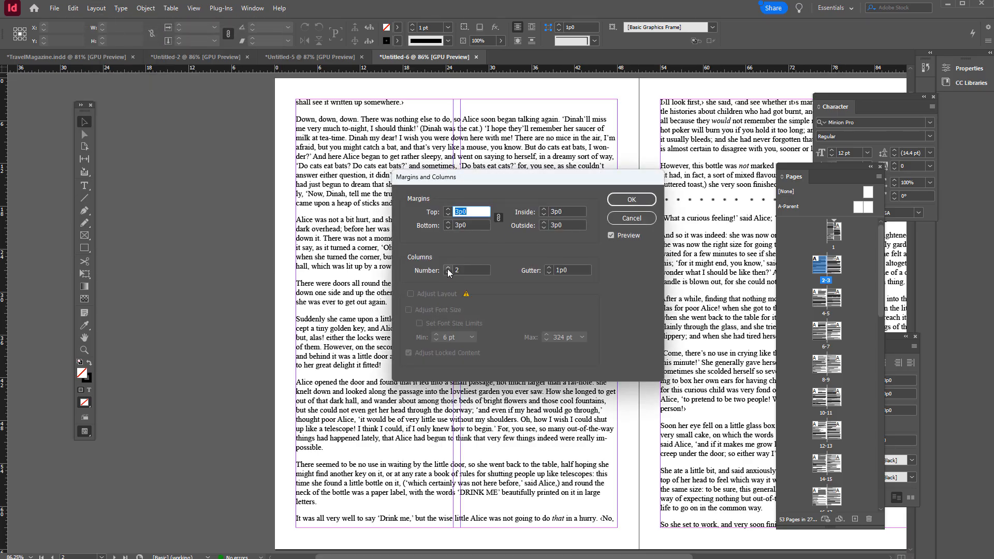
click(634, 203)
Narrow page 2's text frame to the first column, and move page 3's frame into page 2's second column, resized to 22p0 wide
click(557, 195)
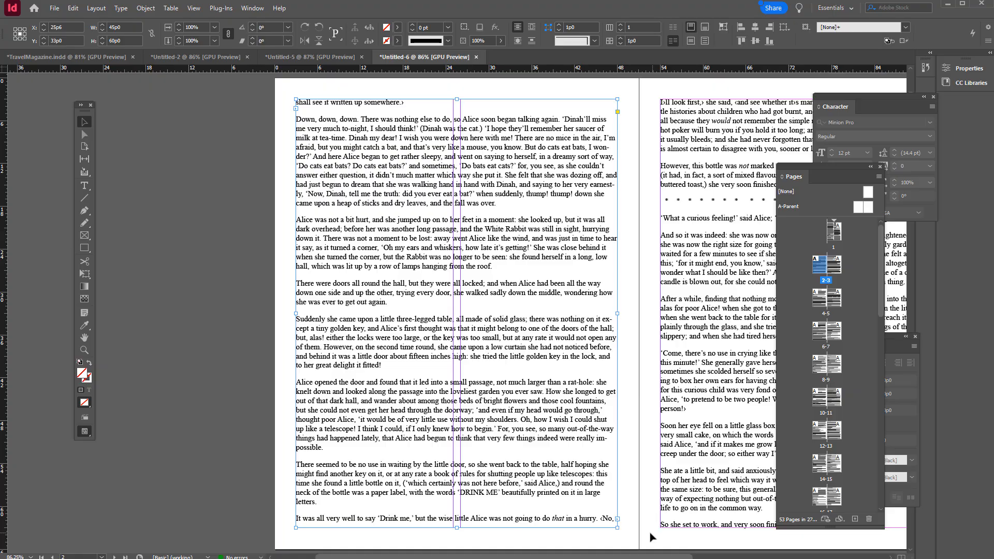
drag(620, 529, 453, 526)
drag(729, 157, 531, 160)
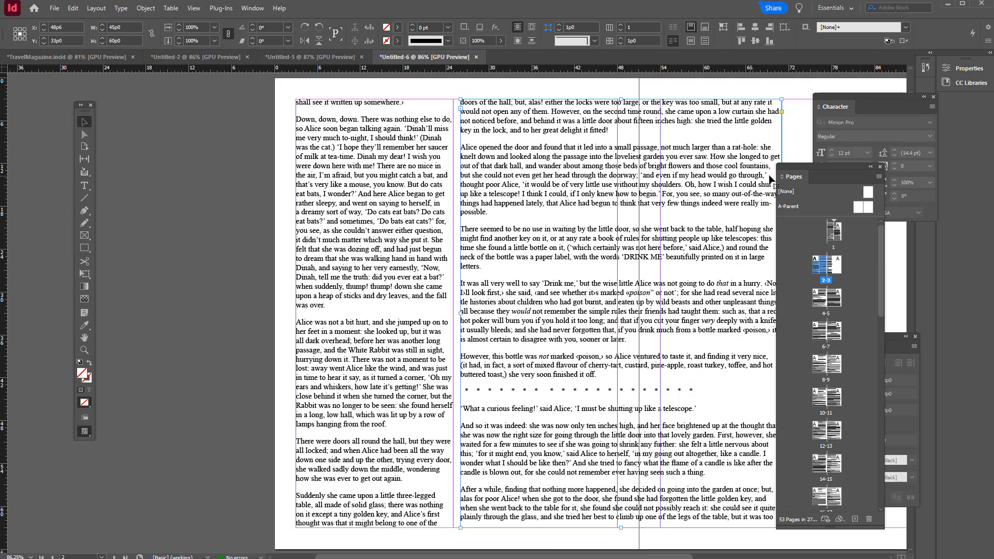
drag(795, 169, 824, 194)
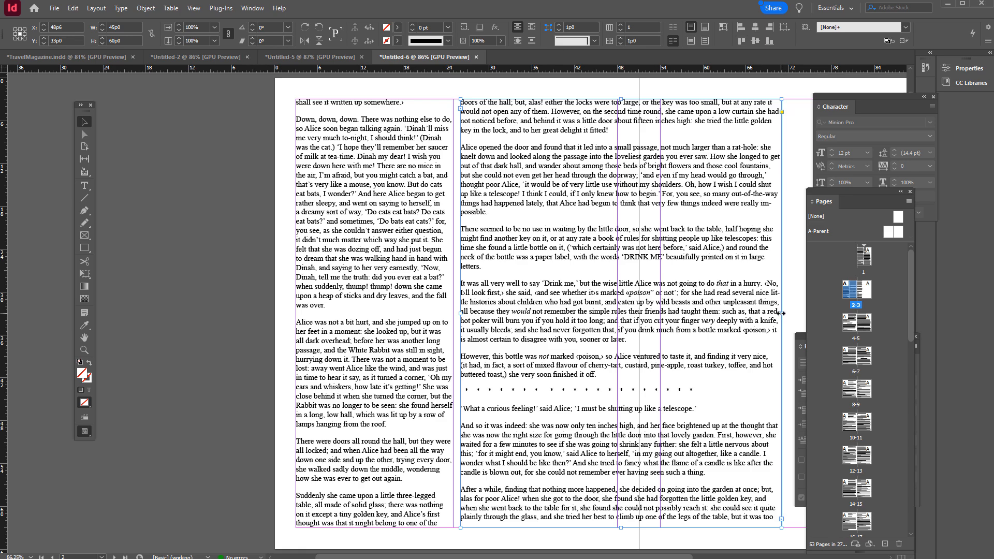
drag(782, 314, 617, 319)
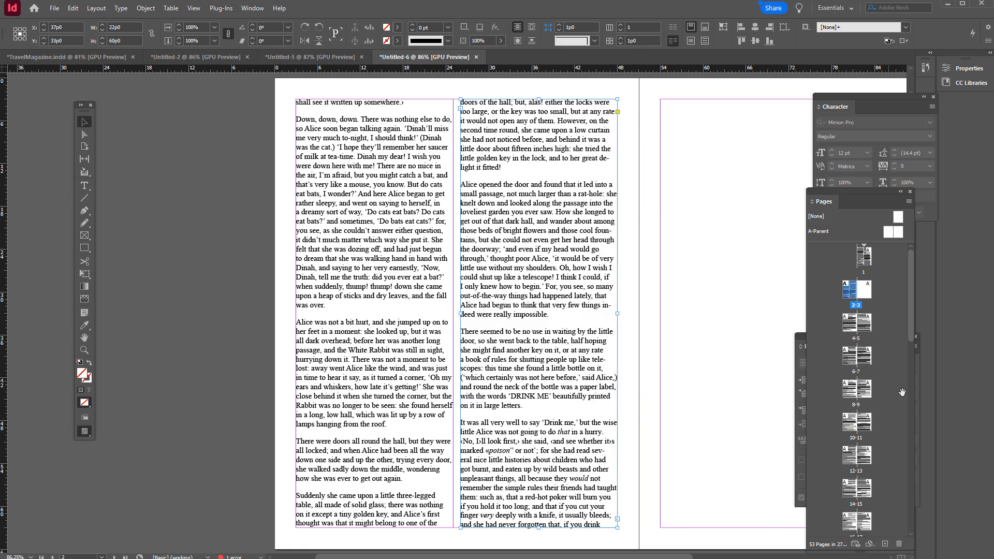
Select pages 4 through 53 and give them all two columns with a 1p0 gutter
click(886, 544)
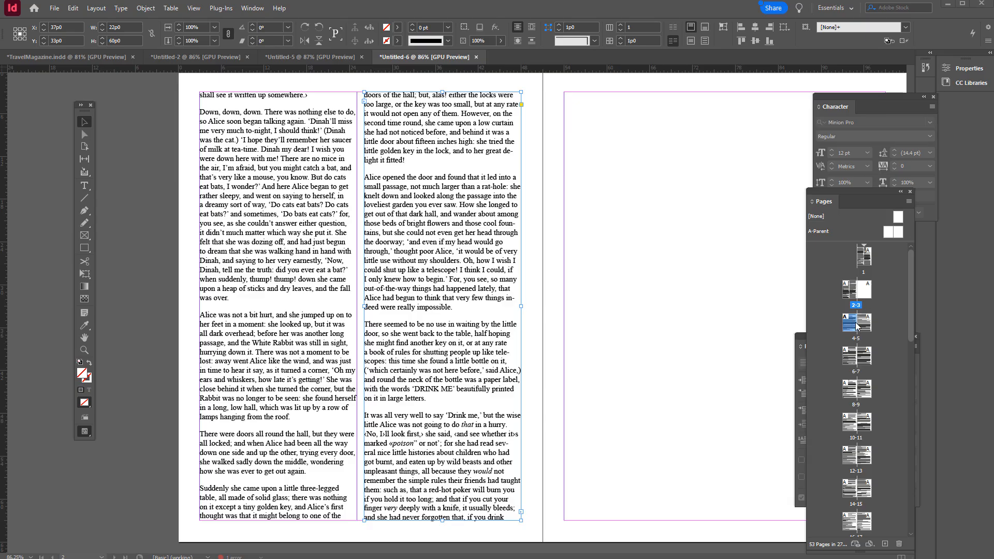
scroll(584, 266, down, 10)
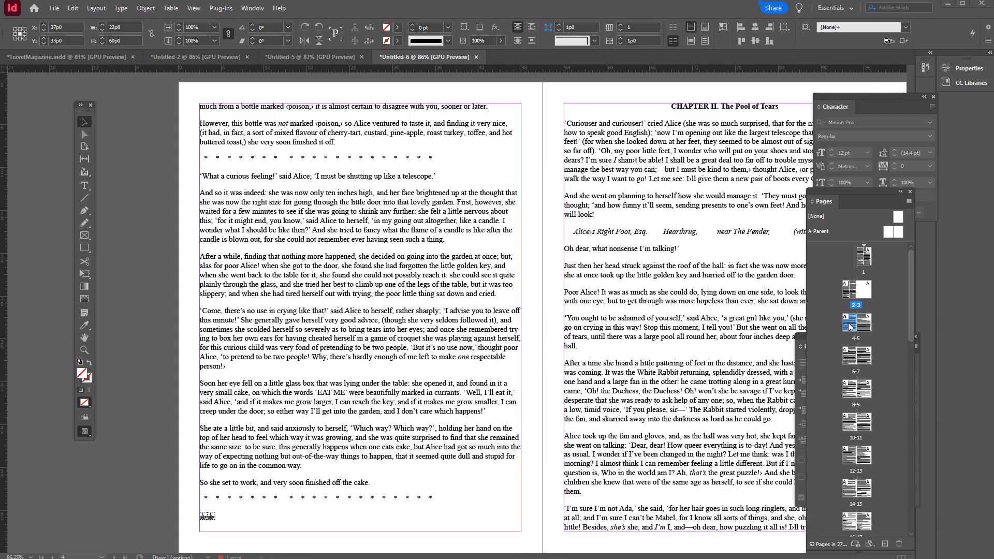
double_click(850, 327)
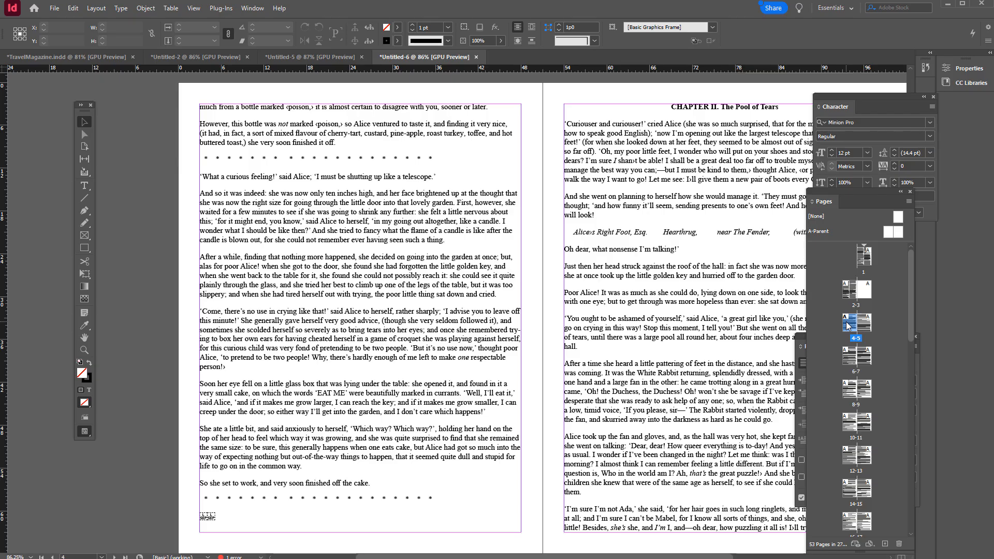
scroll(874, 414, down, 10)
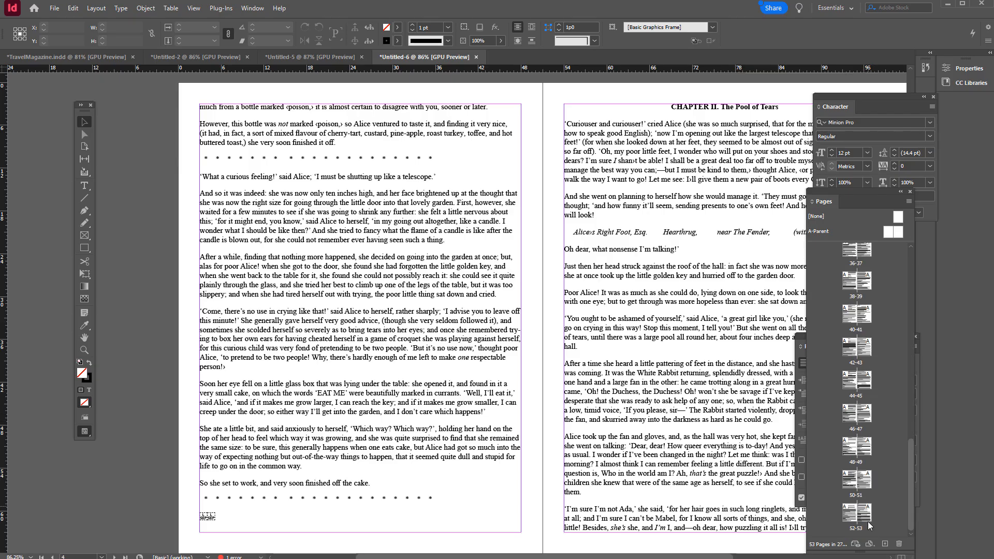
shift+click(867, 520)
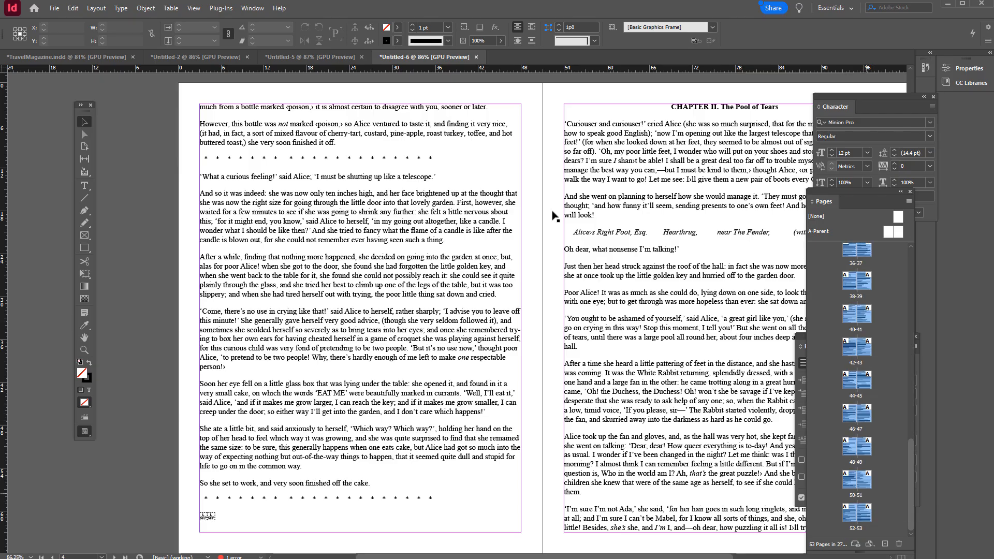
click(96, 7)
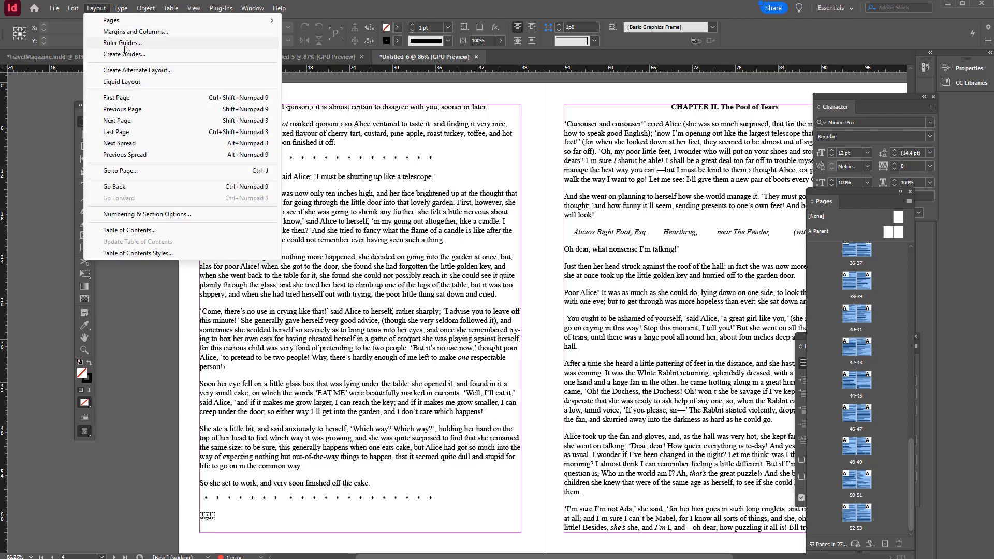
click(148, 31)
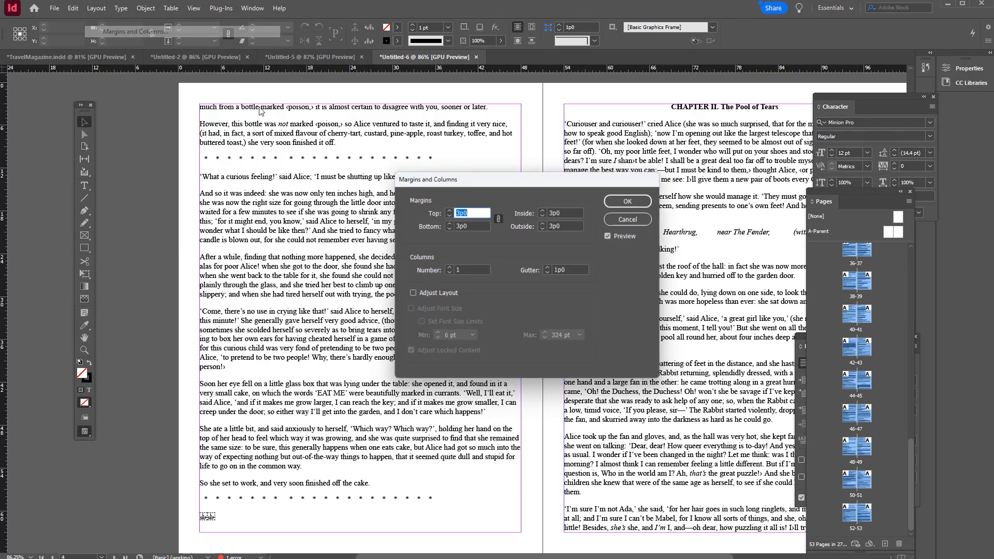
click(449, 268)
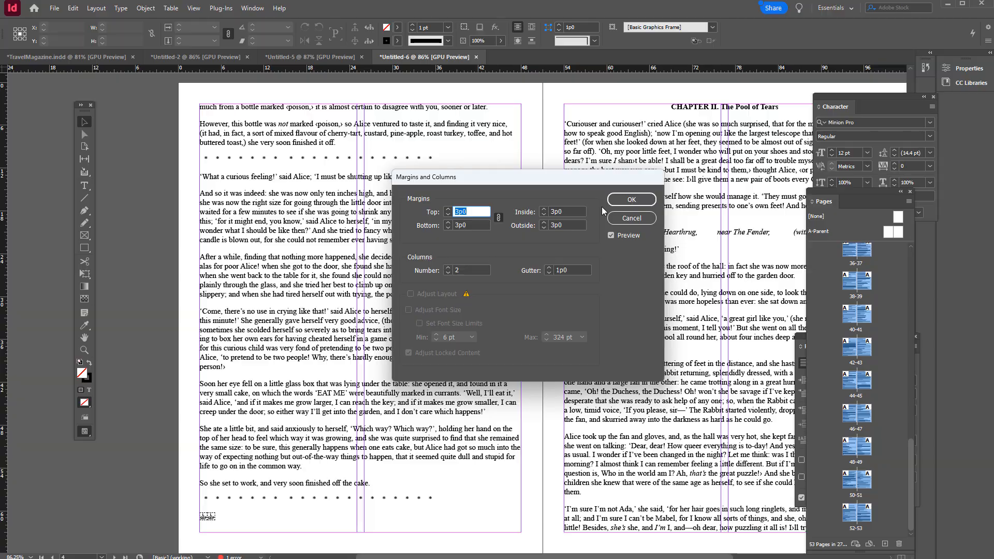
click(619, 201)
Narrow page 14's text frame to the first column, 22p0 wide
scroll(584, 243, down, 10)
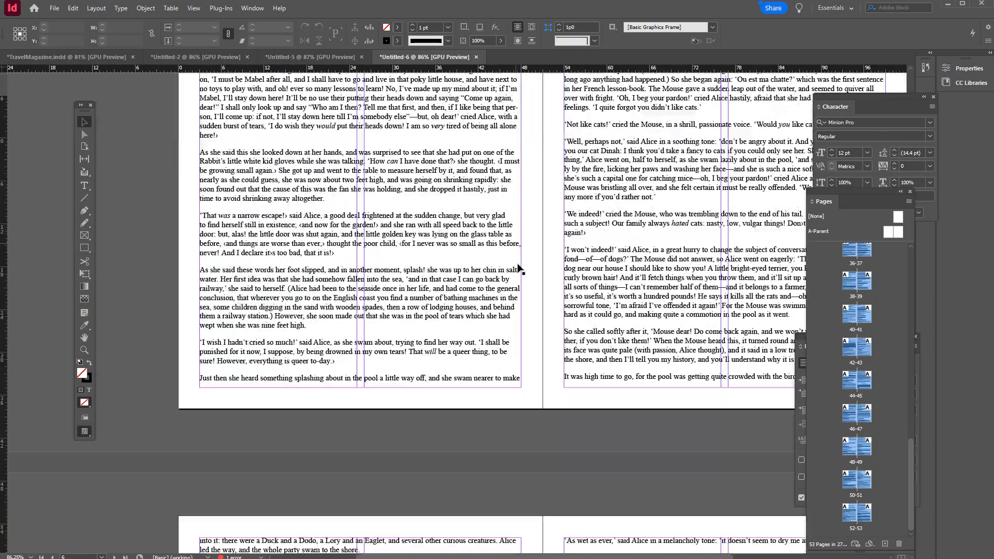
scroll(435, 278, down, 20)
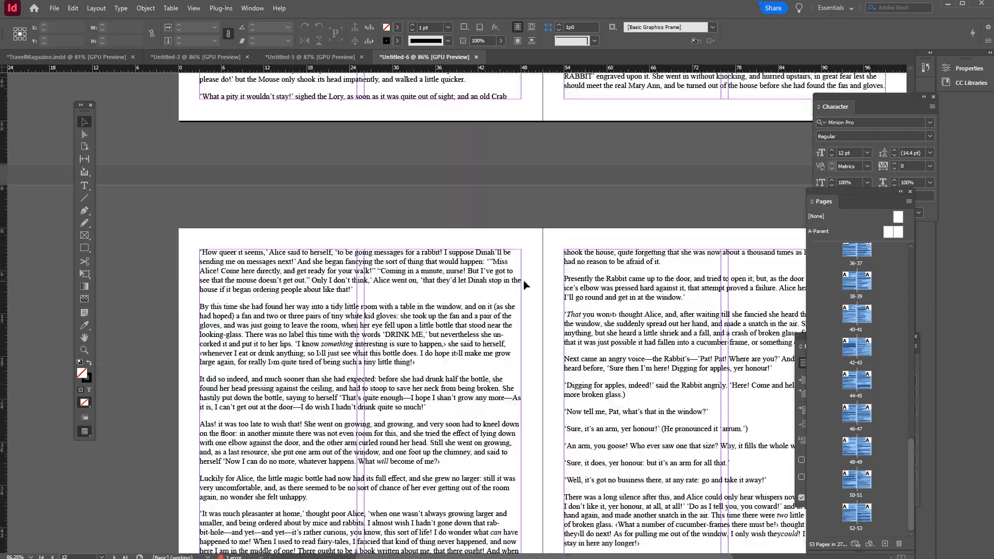
scroll(449, 213, up, 5)
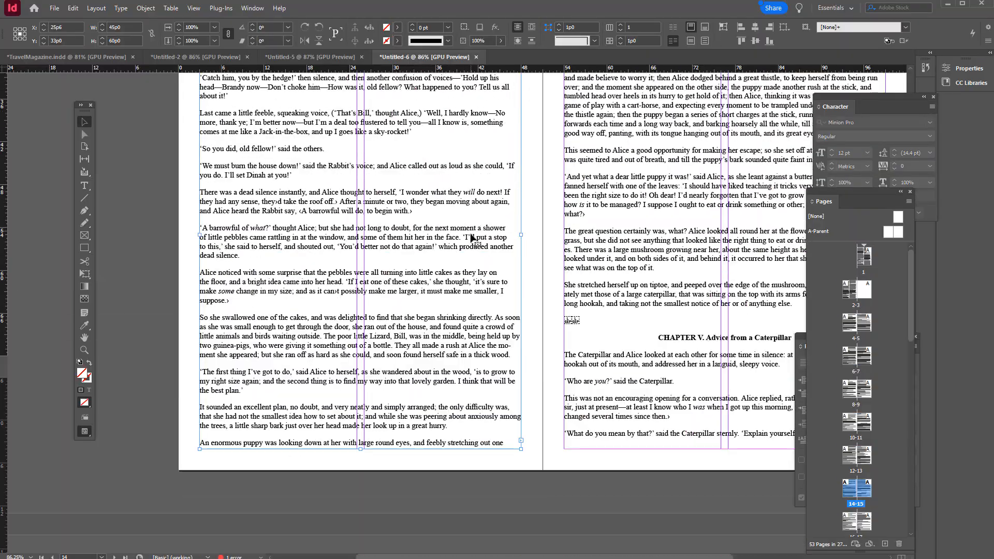
click(471, 229)
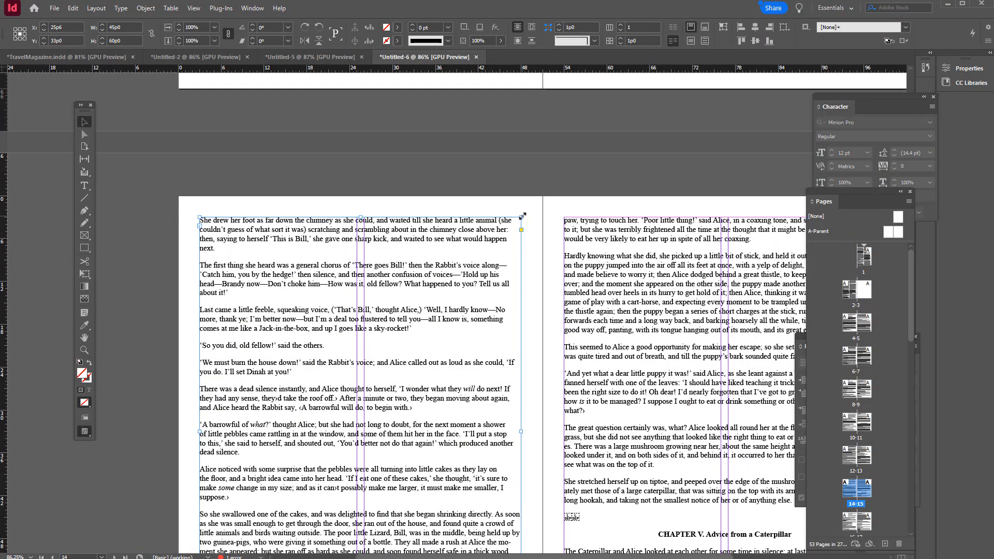
drag(520, 217, 357, 216)
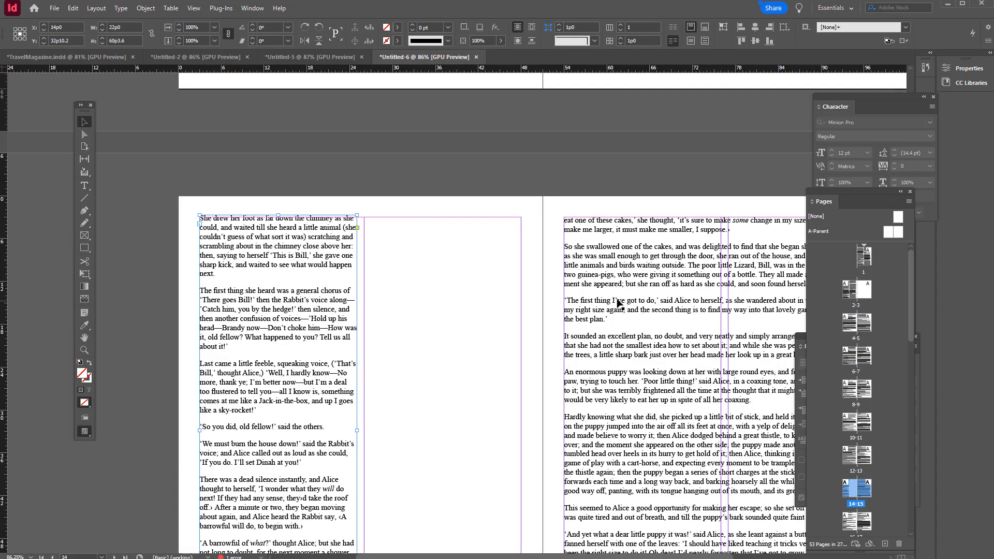
Take the heading "CHAPTER I. Down the Rabbit-Hole" out of page 1's body text and paste it as a separate text frame
double_click(857, 322)
scroll(475, 244, up, 20)
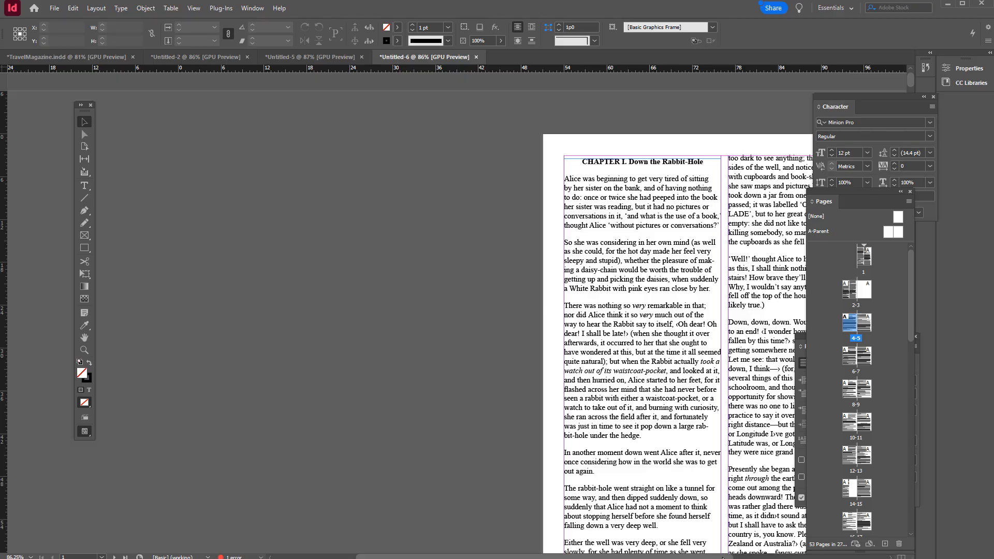
scroll(469, 262, right, 10)
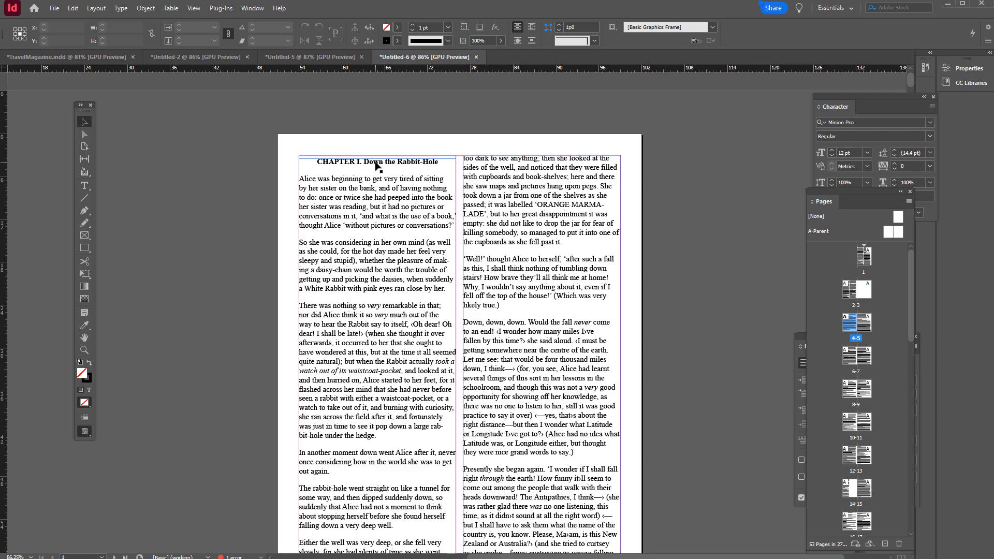
double_click(374, 162)
drag(449, 165, 313, 153)
key(ctrl+c)
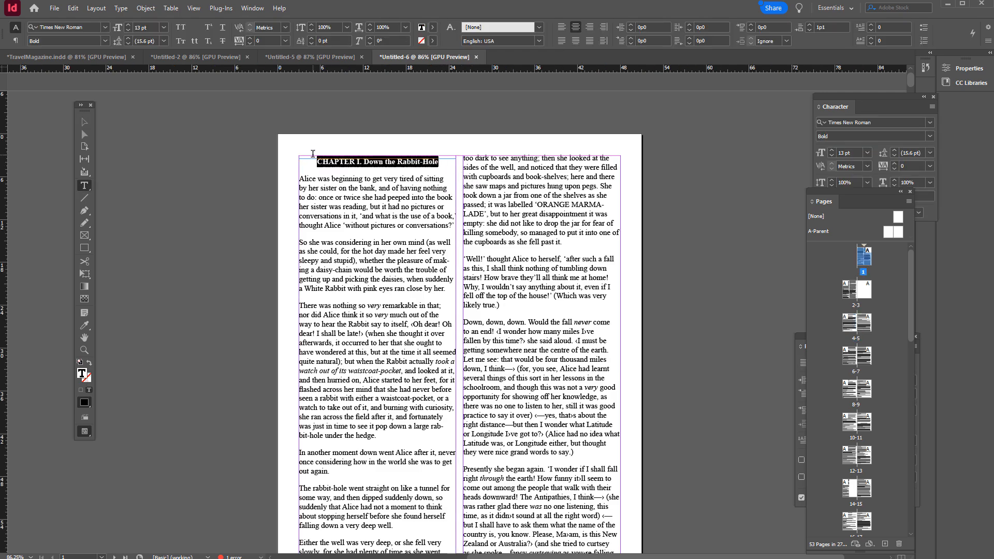
key(BackSpace)
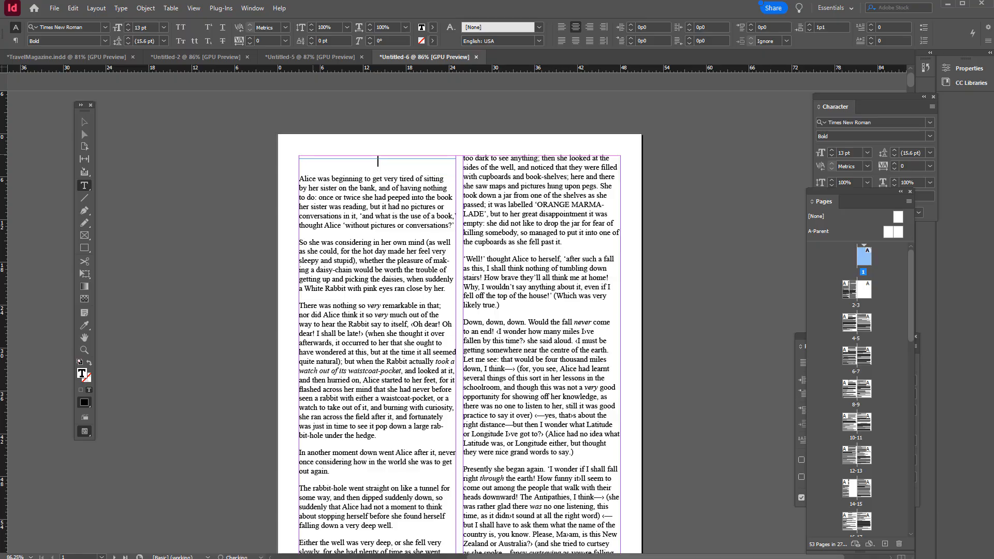
key(Escape)
key(ctrl+v)
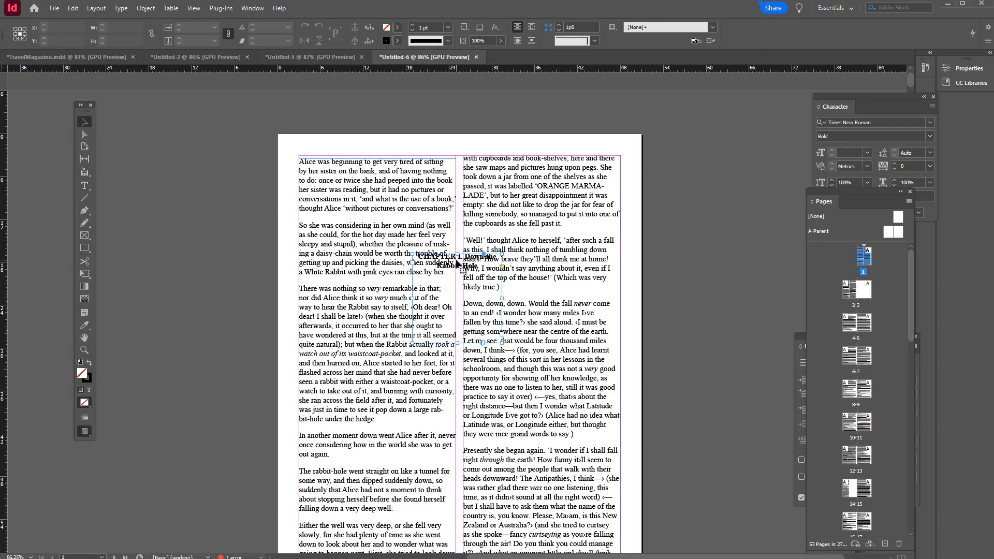
Move the chapter heading frame above page 1's columns and resize it to about 30p7 wide by 2p0 high
drag(449, 257, 339, 146)
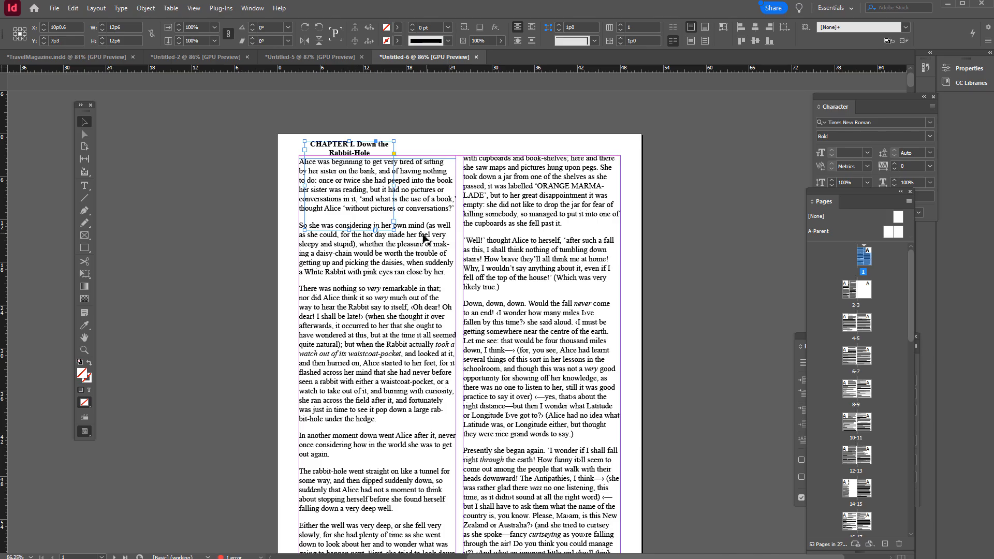
drag(395, 228, 532, 155)
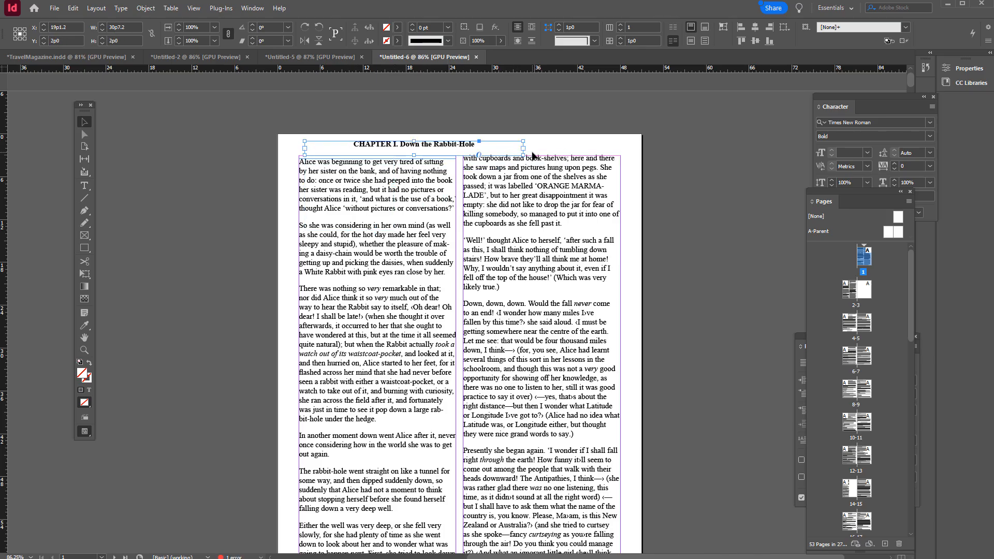
double_click(448, 146)
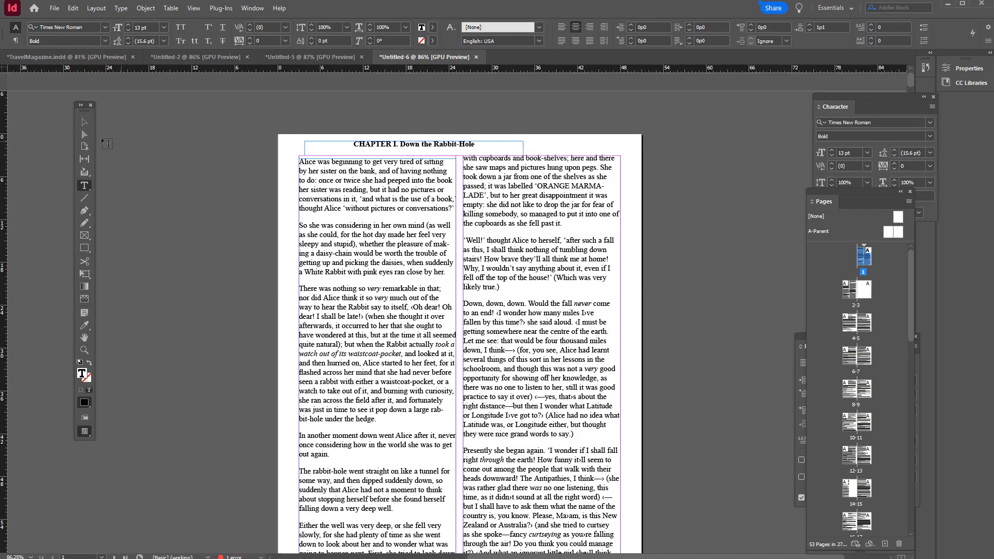
click(84, 122)
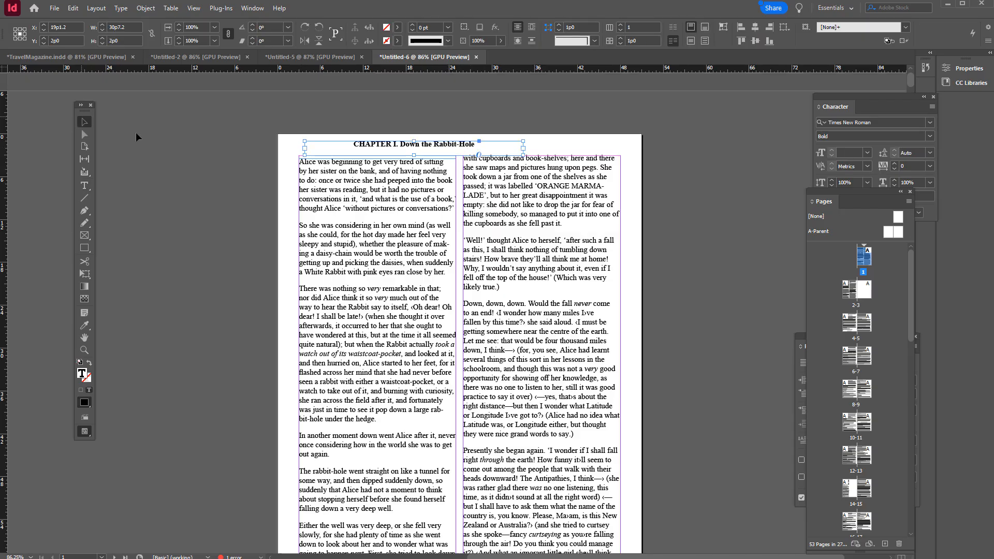
Lower the top edges of both column text frames on page 1, making them about 55p11 high, to clear space for the heading
click(434, 199)
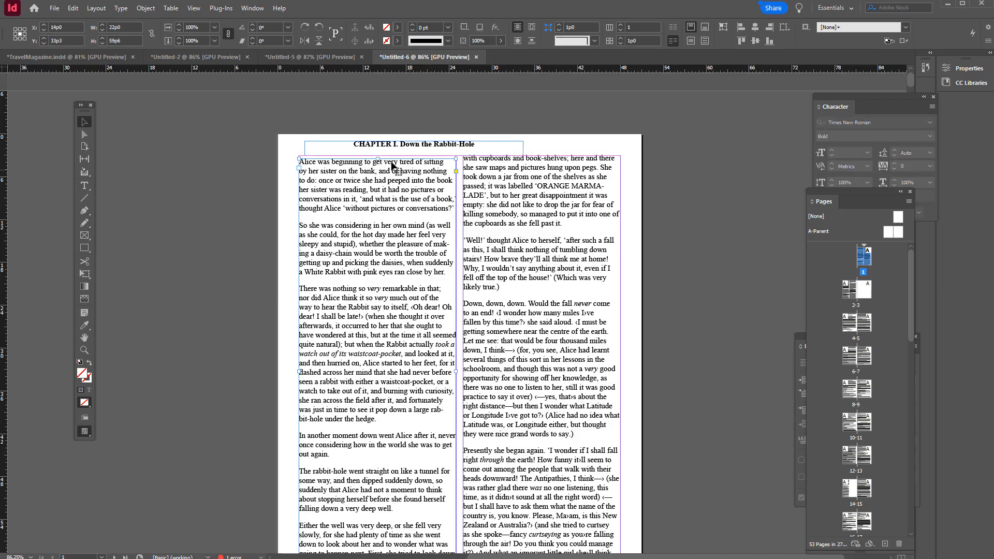
click(534, 188)
drag(542, 155, 542, 185)
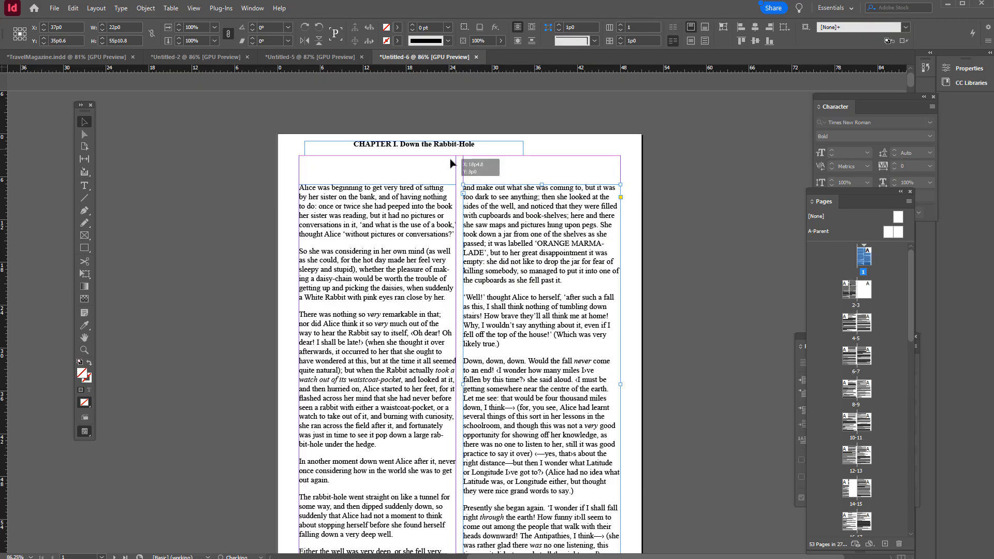
Move the chapter heading frame down inside the top margin and widen it to span both columns of page 1
drag(466, 149, 461, 167)
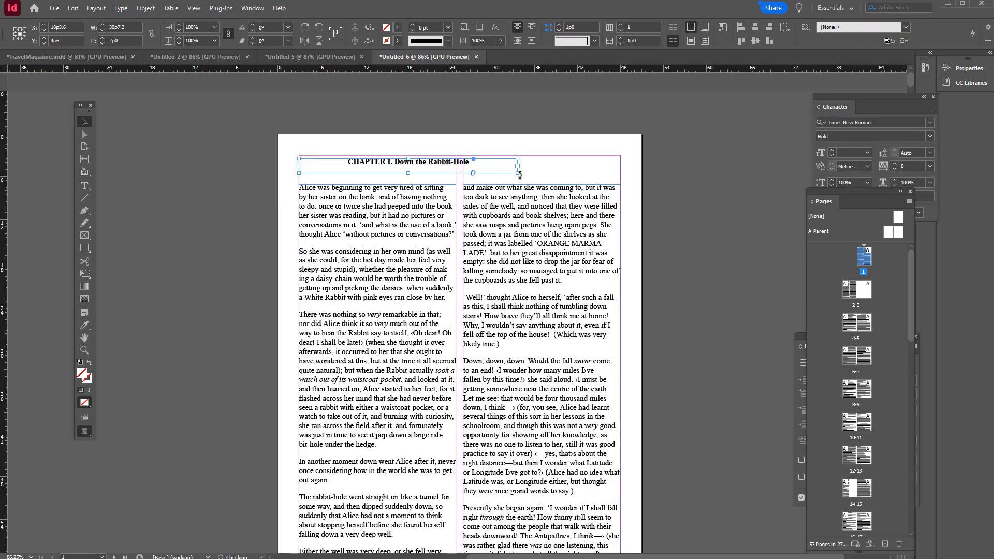
drag(519, 175, 621, 179)
Place a horizontal ruler guide along the first line of body text on page 1, zoomed to 200%
click(445, 200)
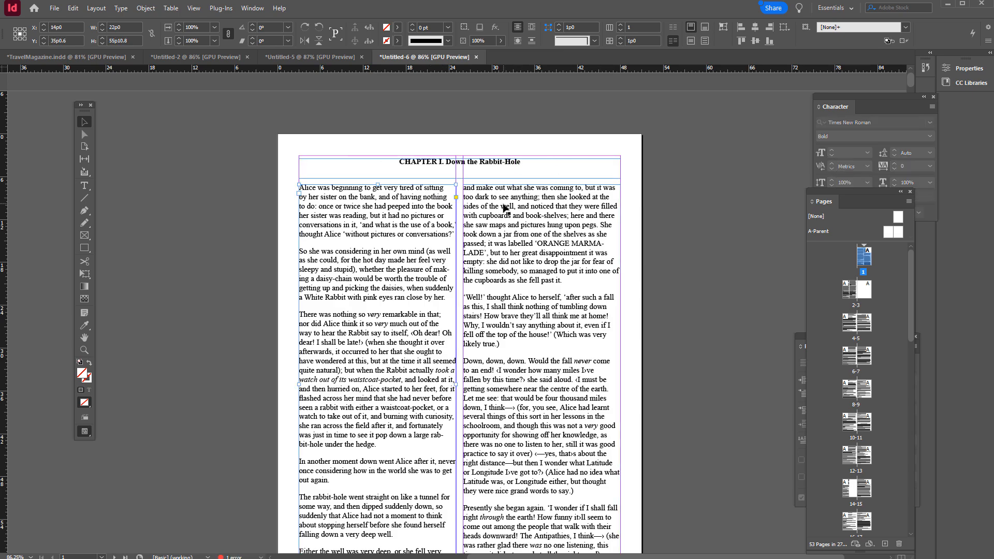
click(505, 207)
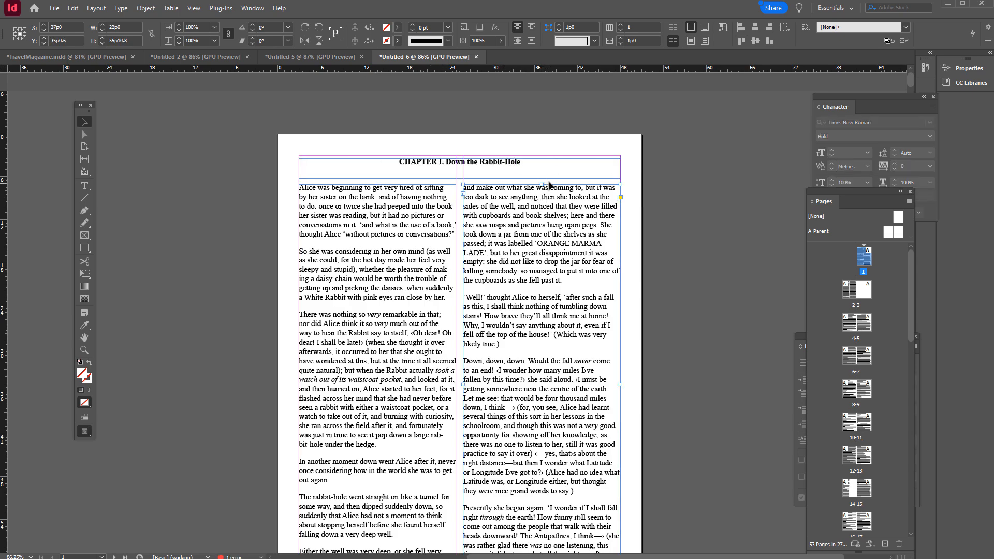
mouse_move(541, 184)
mouse_down()
mouse_move(543, 207)
mouse_move(548, 185)
mouse_up()
key(ctrl+equal)
key(ctrl+equal)
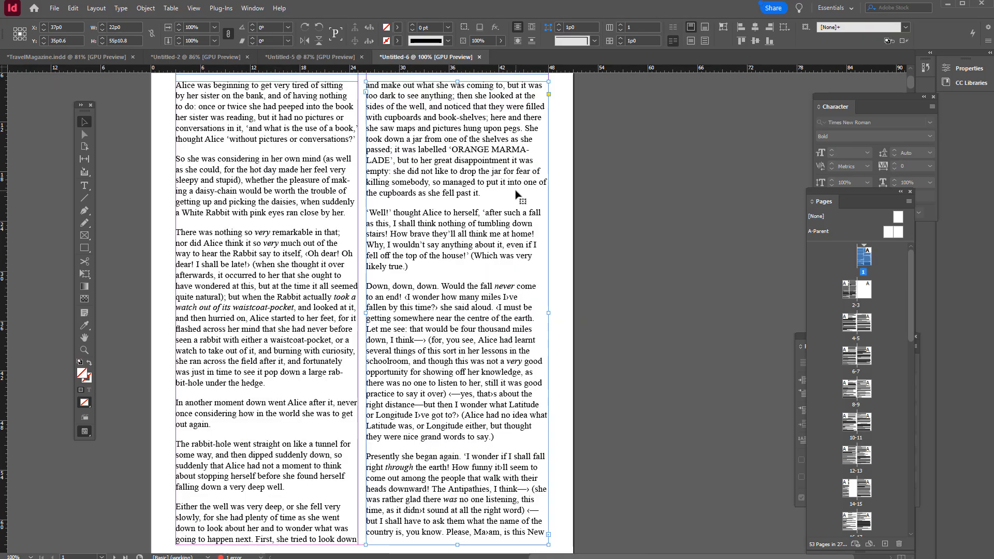
drag(369, 150, 467, 354)
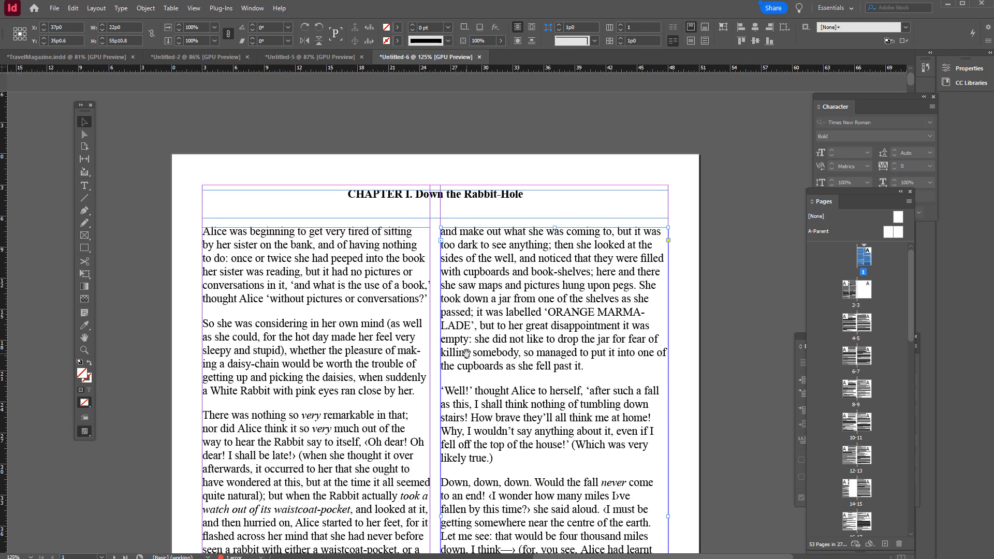
key(ctrl+equal)
key(ctrl+equal)
drag(316, 153, 527, 451)
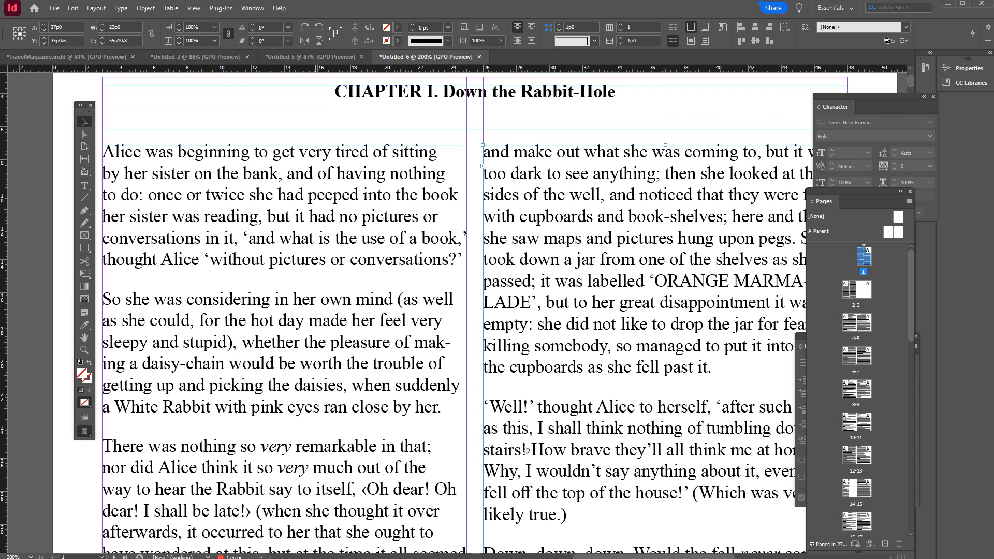
drag(505, 244, 536, 304)
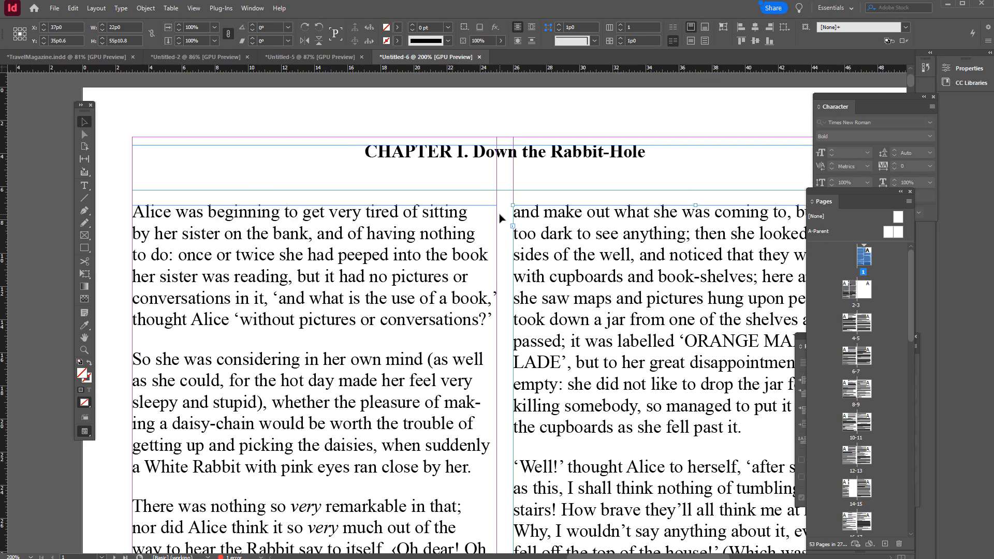
drag(370, 73, 487, 217)
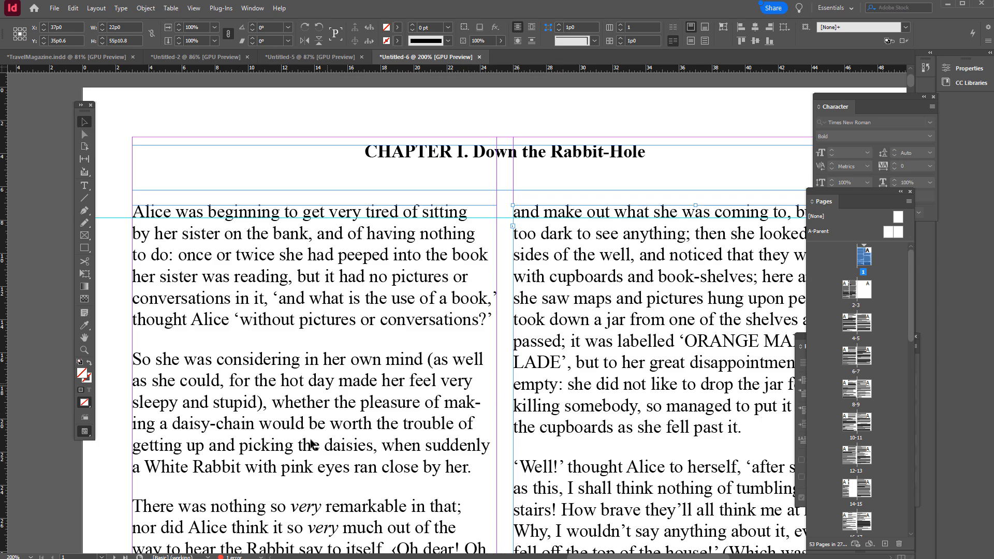
Examine at 125% how the text lines of page 1's two columns align with the guide and each other
key(ctrl+minus)
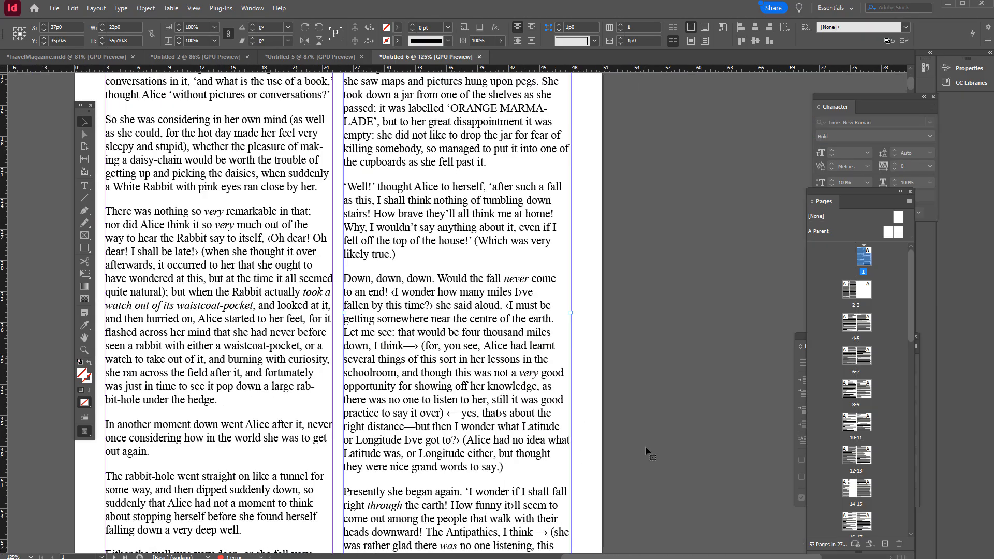
key(ctrl+0)
key(ctrl+equal)
key(ctrl+equal)
scroll(358, 269, up, 4)
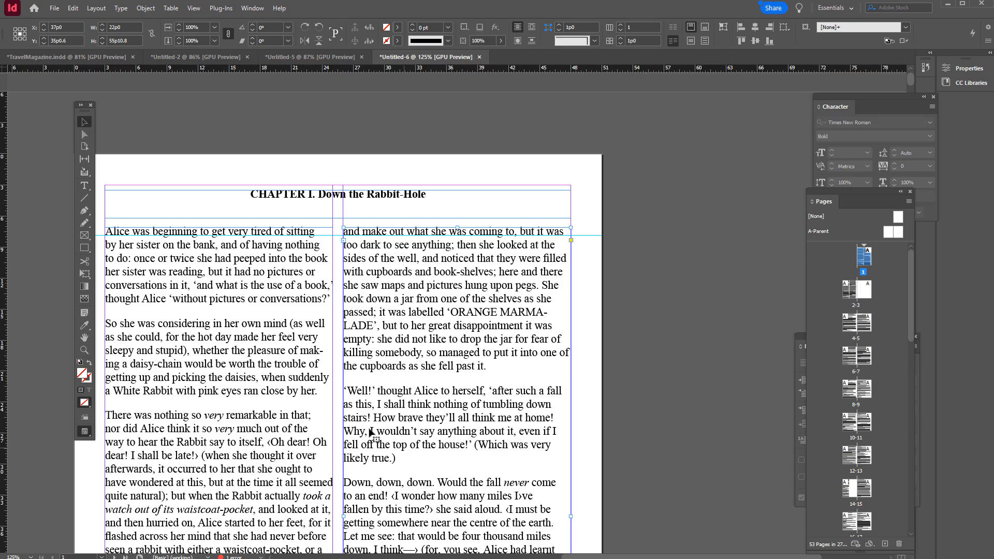
scroll(371, 433, down, 8)
scroll(364, 366, up, 6)
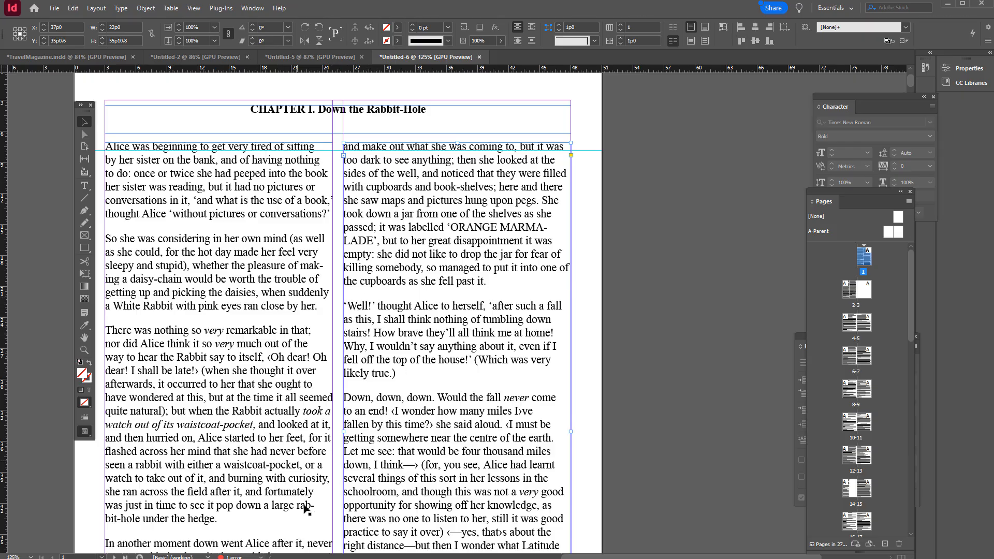
scroll(329, 439, down, 6)
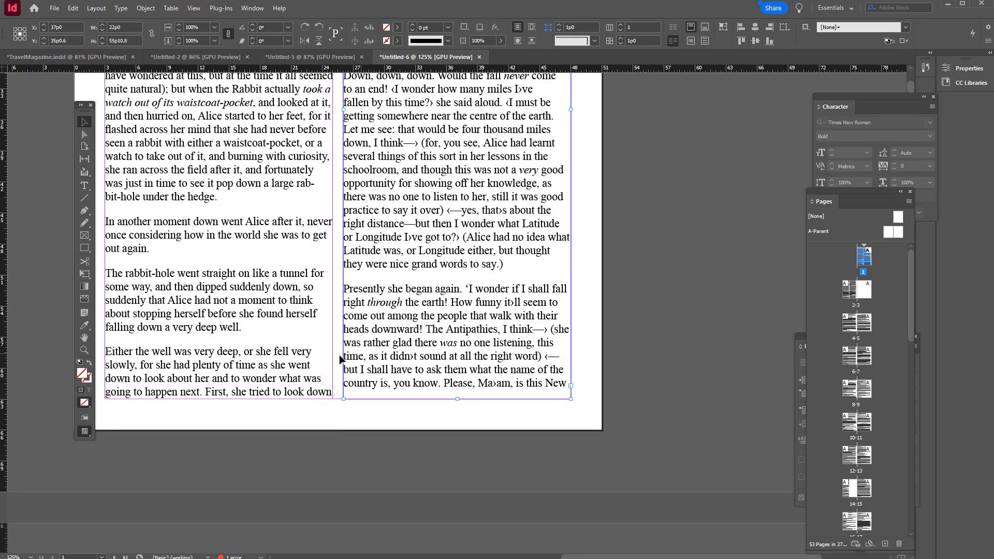
scroll(348, 359, up, 8)
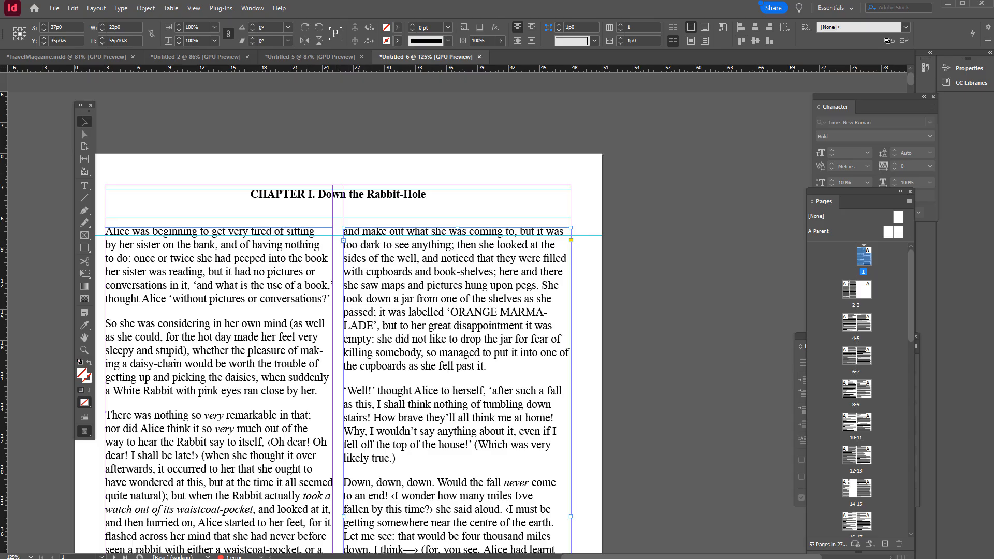
Create a new one-page document, 51p0 wide by 66p0 high, with one column and 3p0 margins on all sides
click(55, 9)
mouse_move(72, 21)
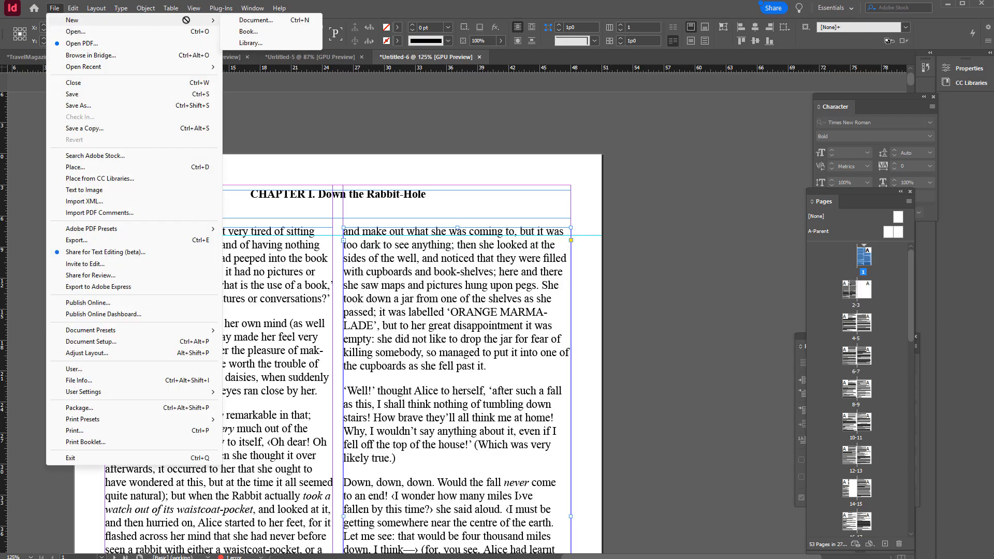
click(259, 20)
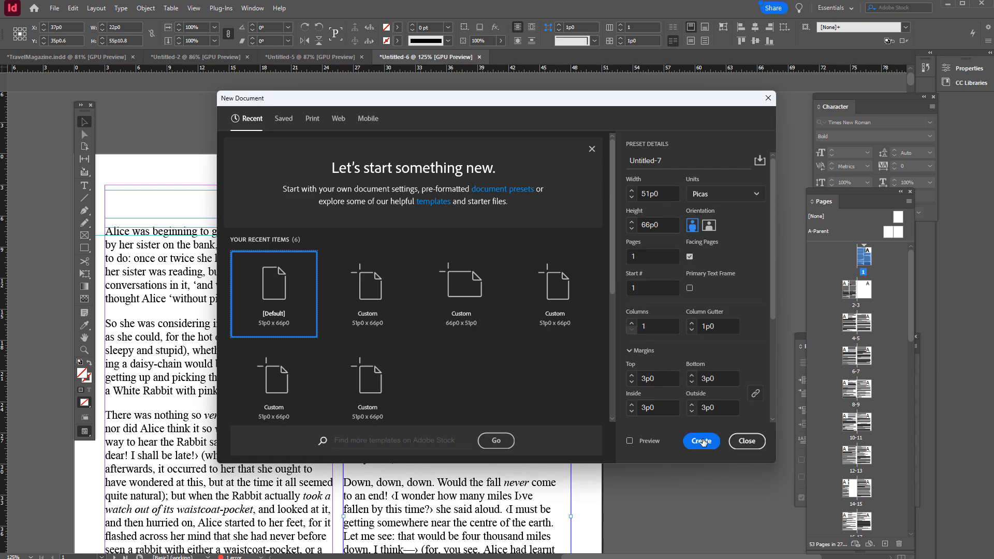
click(702, 441)
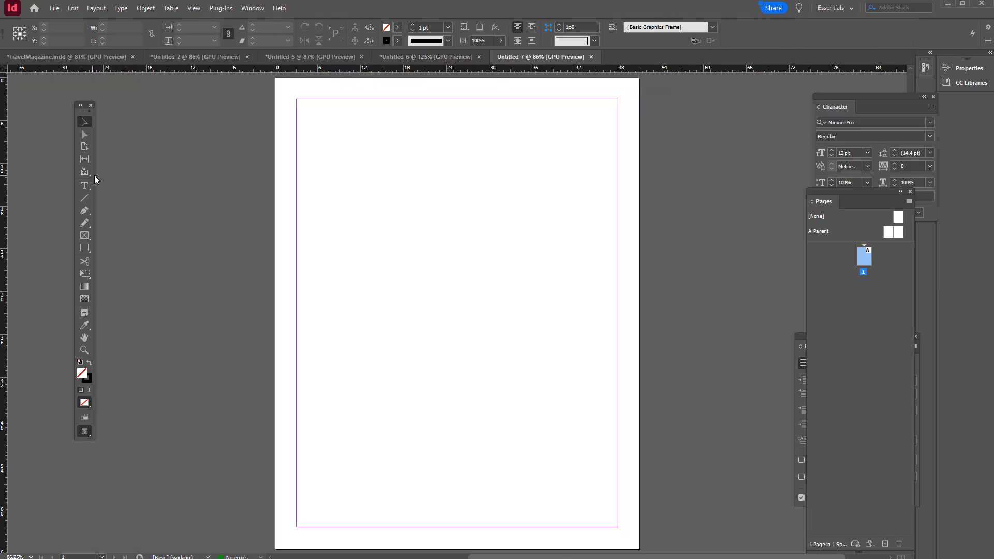
Draw a text frame filling the page's margin area, about 45p0 by 60p0, and fill it with placeholder text
click(84, 185)
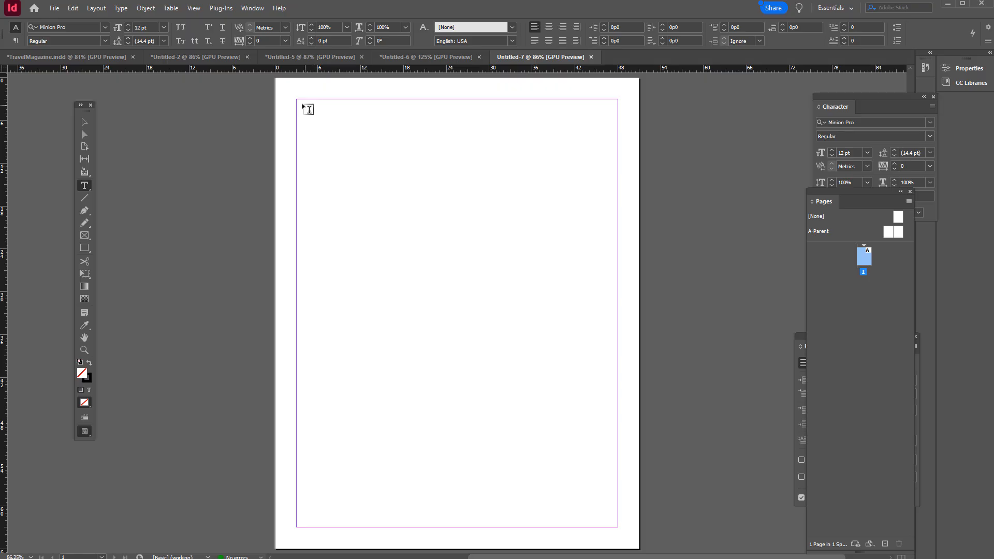
mouse_move(298, 101)
mouse_down()
mouse_move(511, 409)
mouse_move(468, 317)
mouse_move(545, 460)
mouse_move(503, 340)
mouse_move(492, 340)
mouse_move(556, 476)
mouse_move(618, 527)
mouse_up()
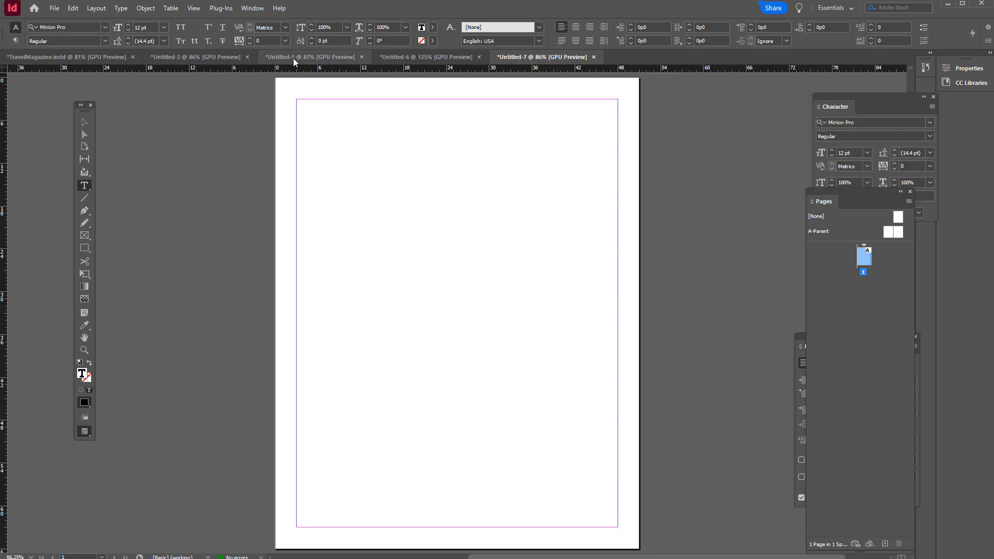
click(120, 8)
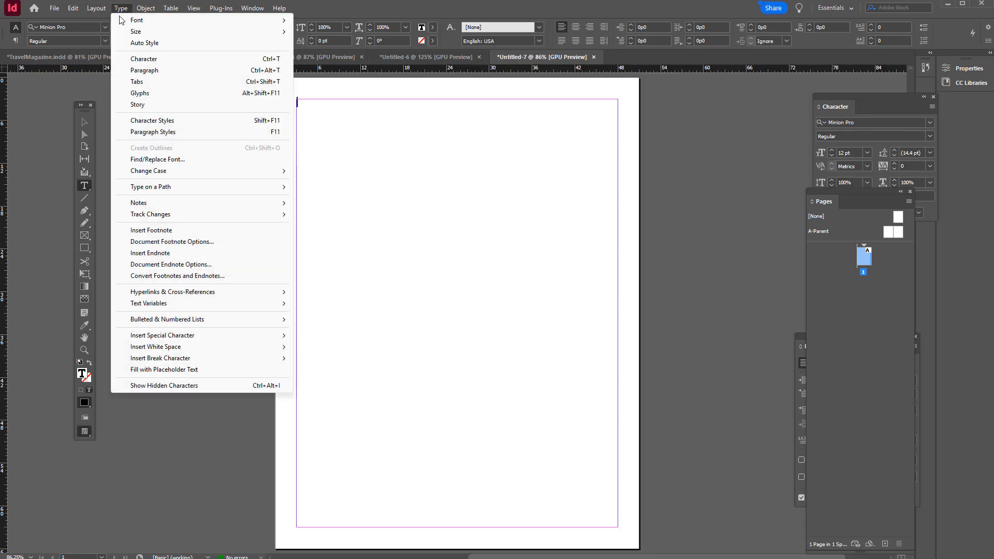
click(167, 369)
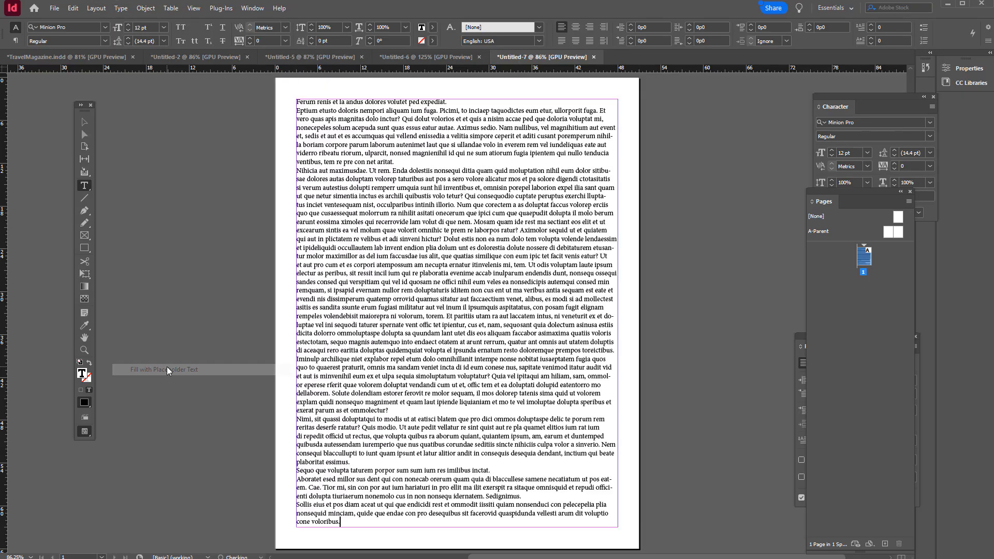
Divide the placeholder text frame into 4 columns
click(78, 124)
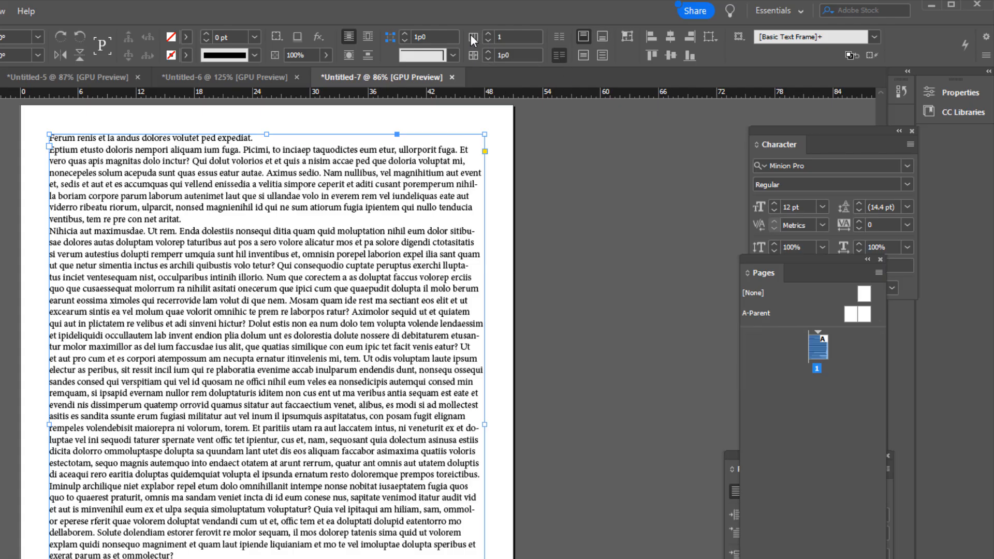
click(489, 34)
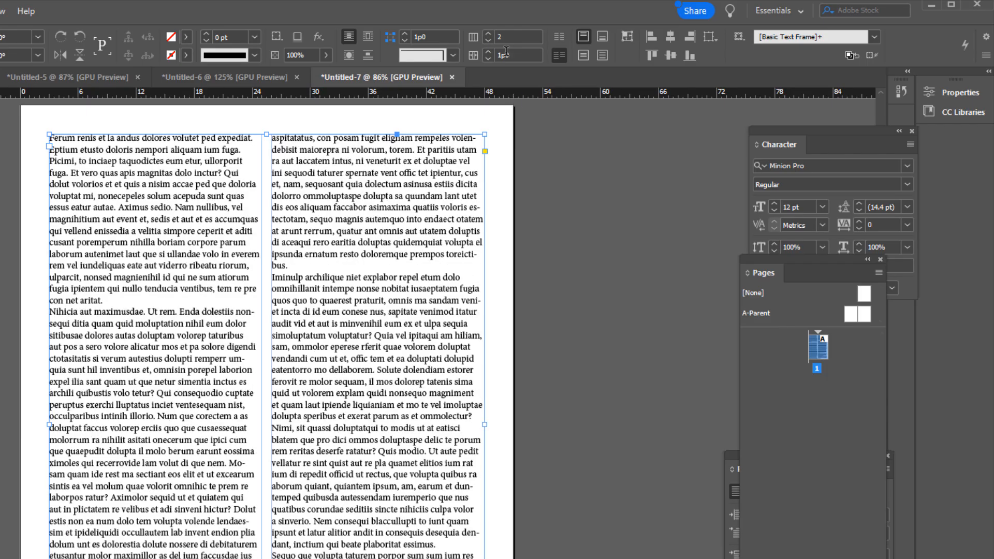
click(489, 35)
click(489, 34)
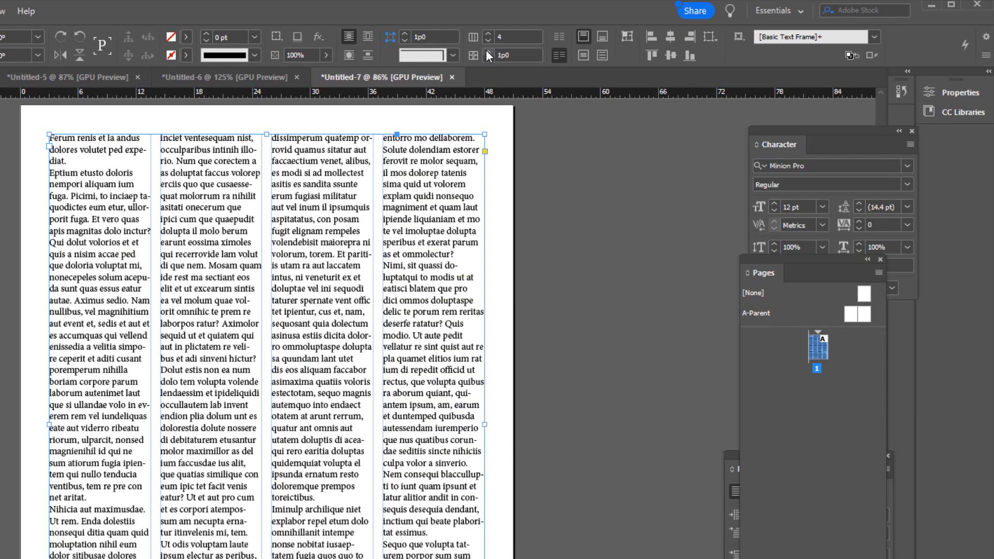
Try a 1p9 gutter between the text frame's columns, and reset the gutter to 1p0
click(488, 52)
click(488, 52)
click(488, 53)
click(488, 52)
click(488, 52)
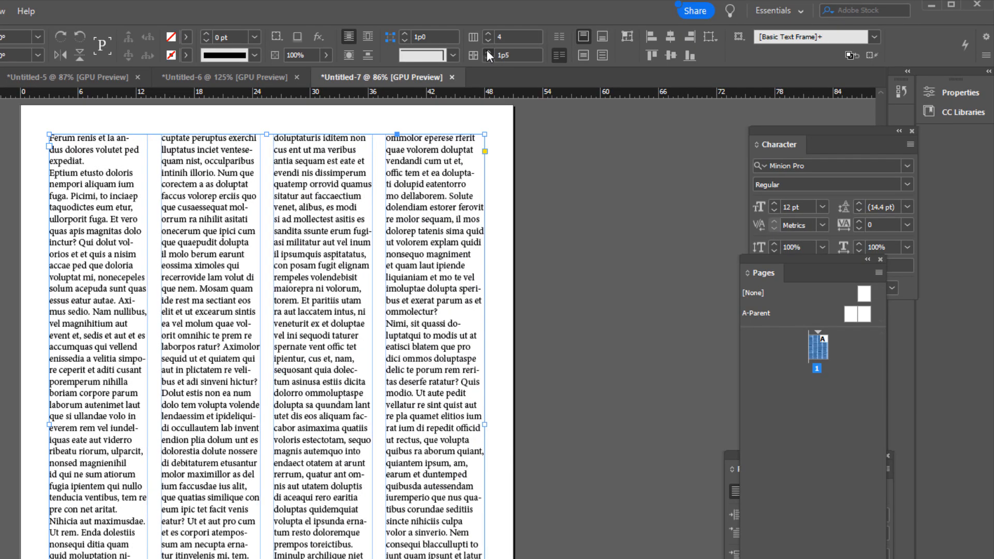
click(489, 52)
click(488, 53)
click(489, 52)
click(488, 52)
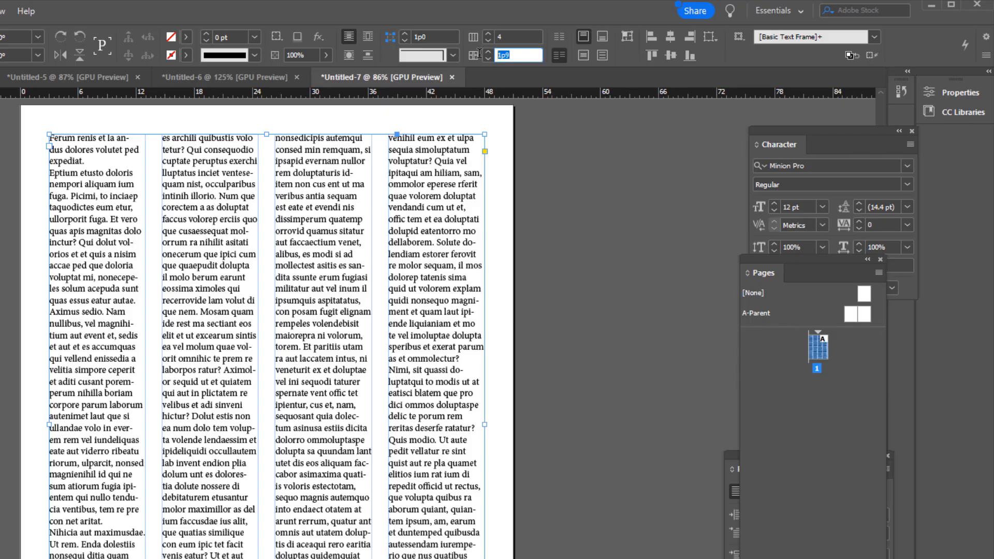
text(1)
key(Return)
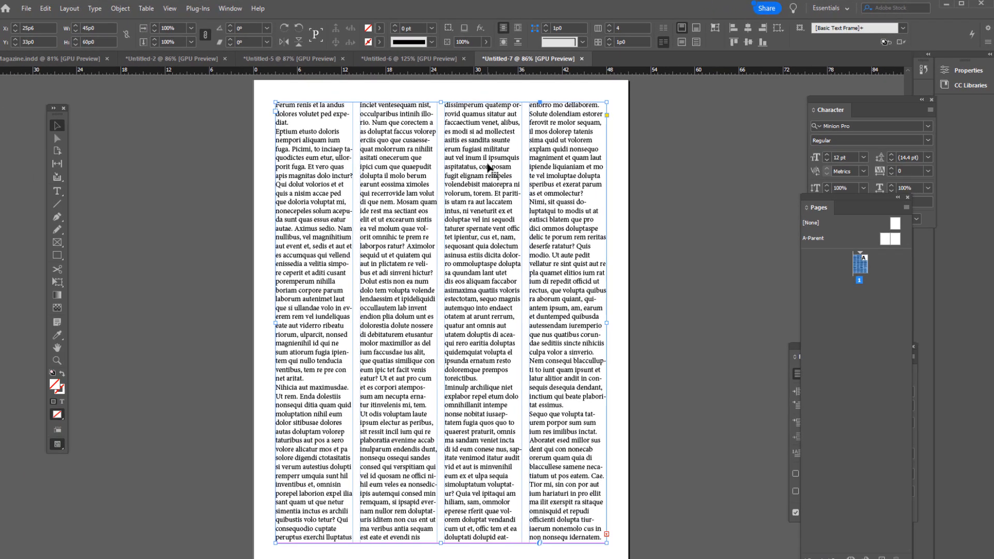
Justify all of the placeholder text with the last line of each paragraph aligned left
double_click(488, 167)
key(ctrl+a)
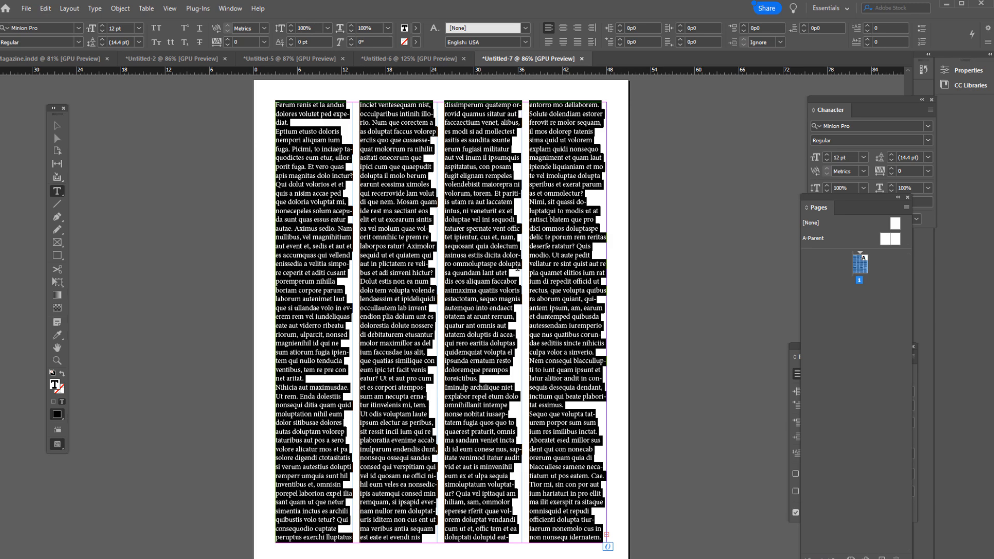
click(550, 43)
click(482, 237)
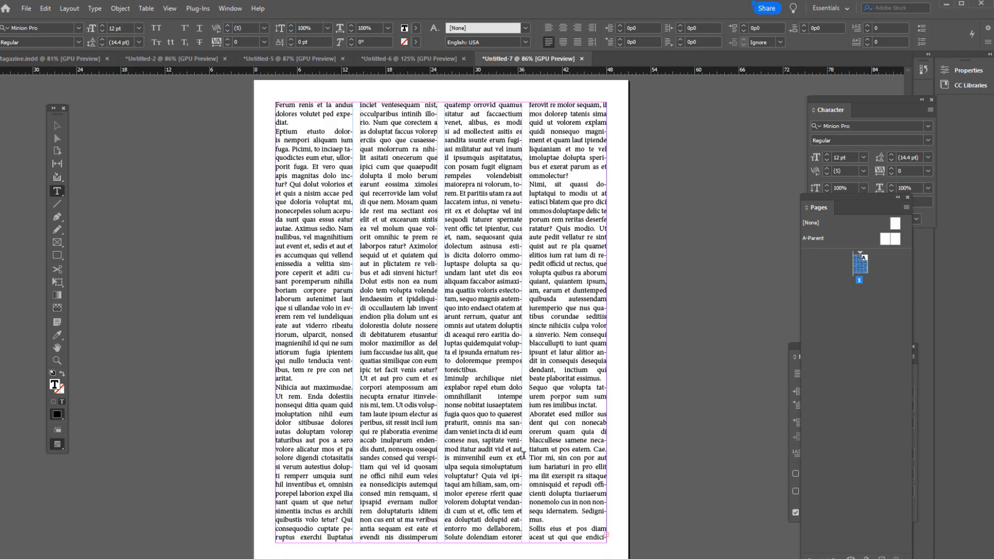
Return all of the placeholder text to left alignment
click(549, 28)
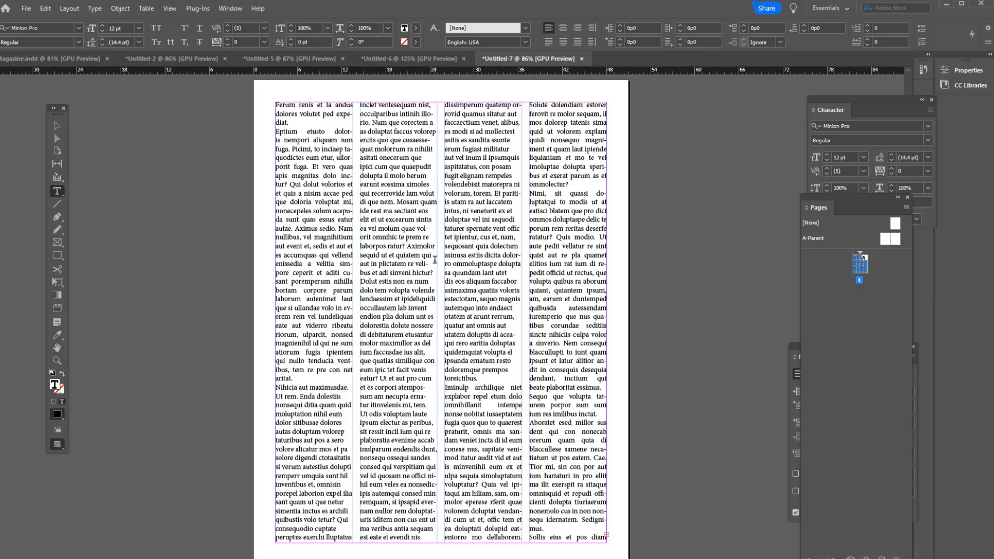
key(ctrl+a)
key(ctrl+shift+l)
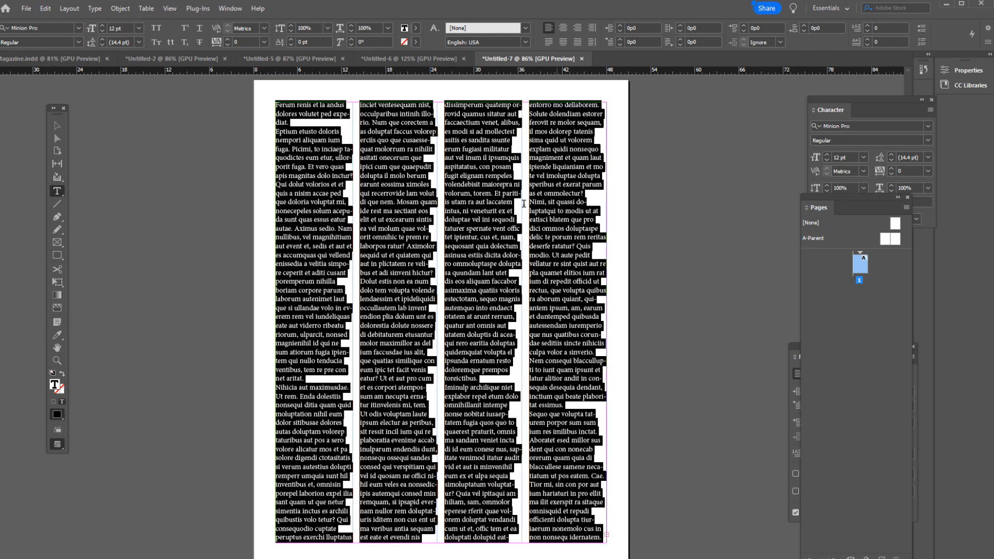
click(504, 208)
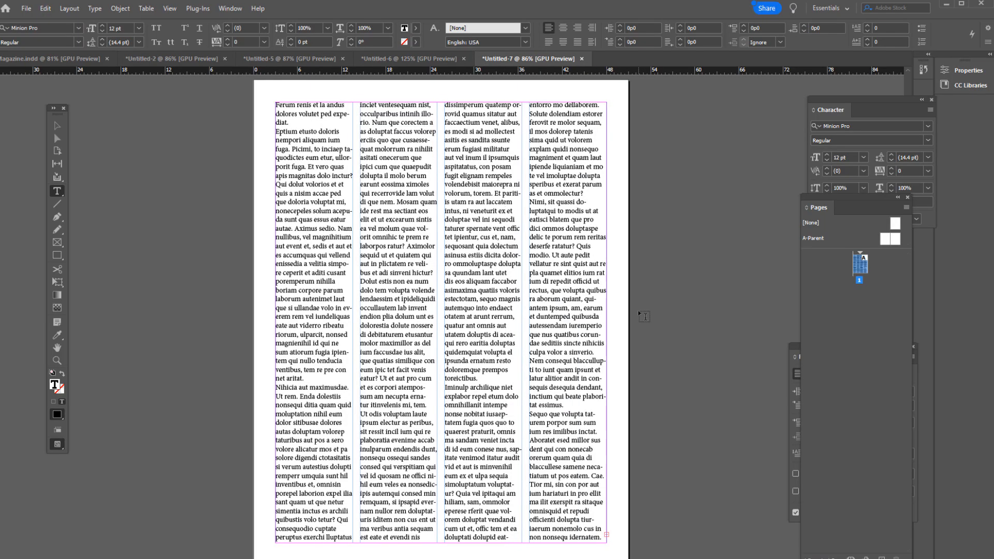